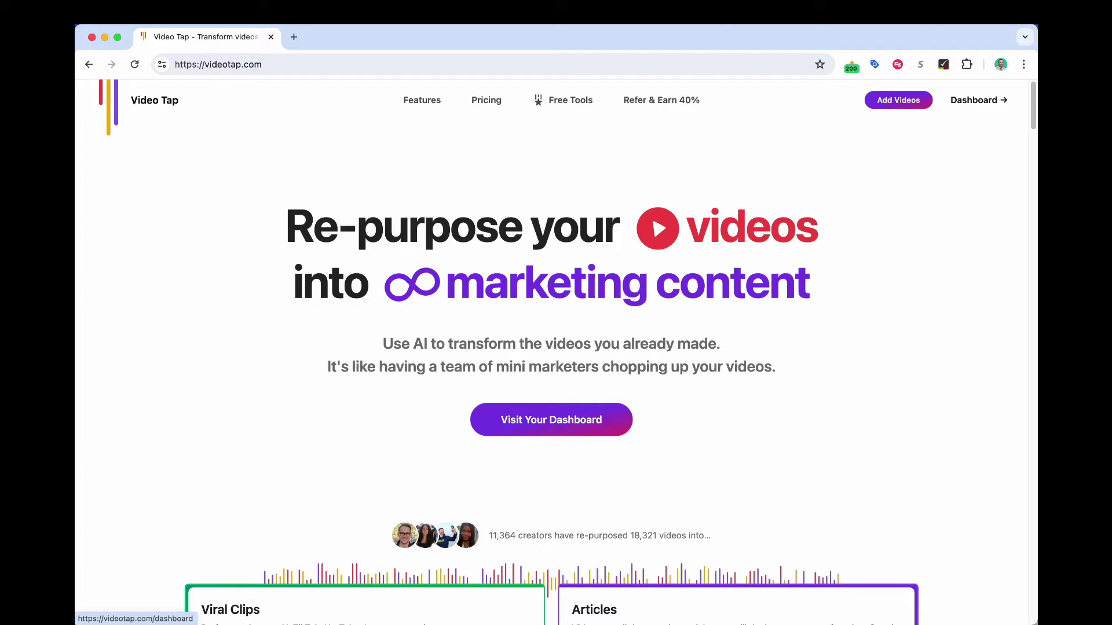
# Step: From the dashboard, start adding a video and pick YouTube as the source
pyautogui.click(978, 99)
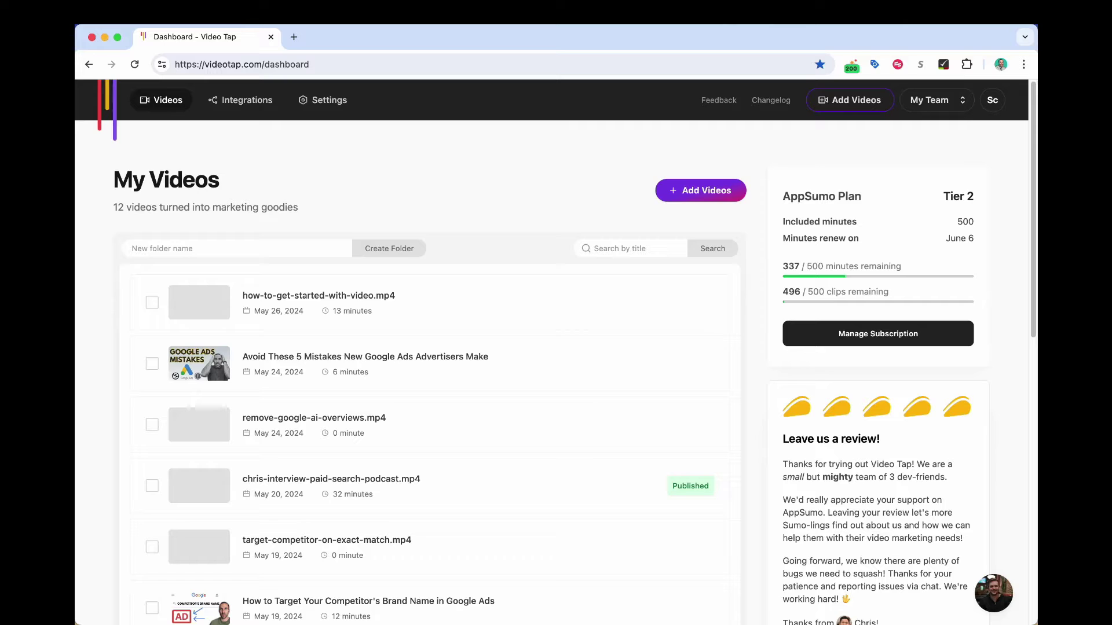
pyautogui.click(700, 190)
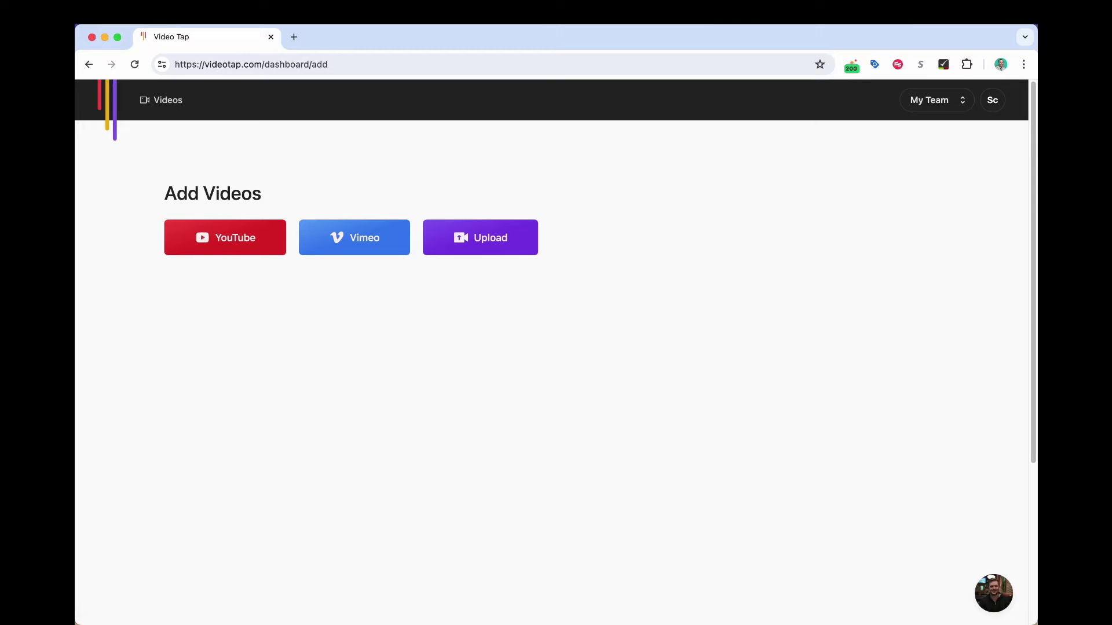
pyautogui.press('Tab')
pyautogui.press('Tab')
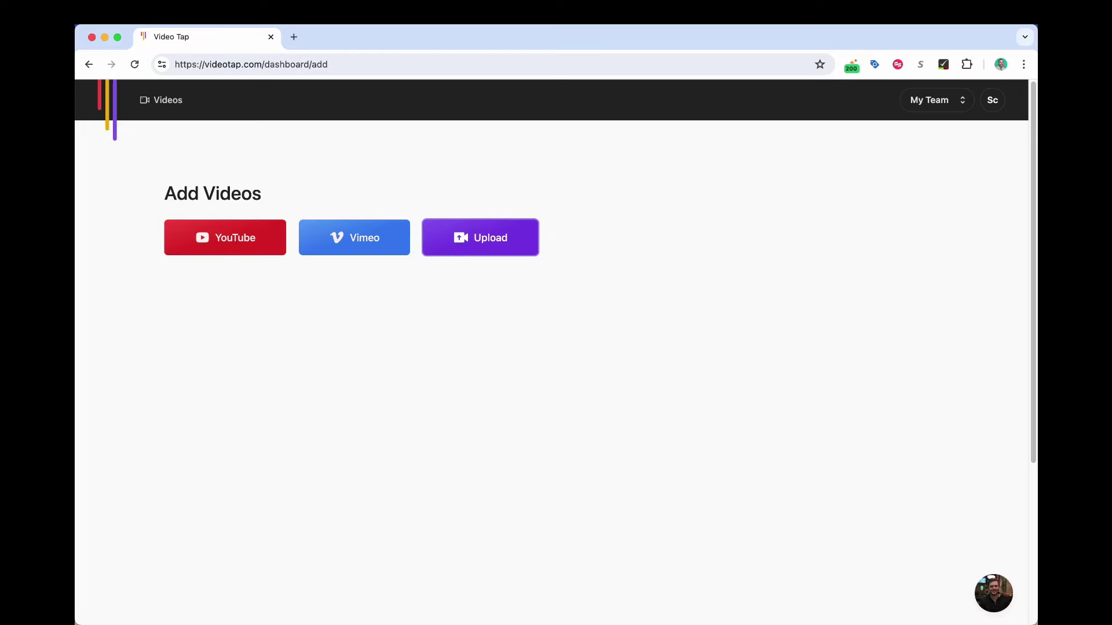
pyautogui.hotkey('shift', 'Tab')
pyautogui.hotkey('shift', 'Tab')
pyautogui.press('Return')
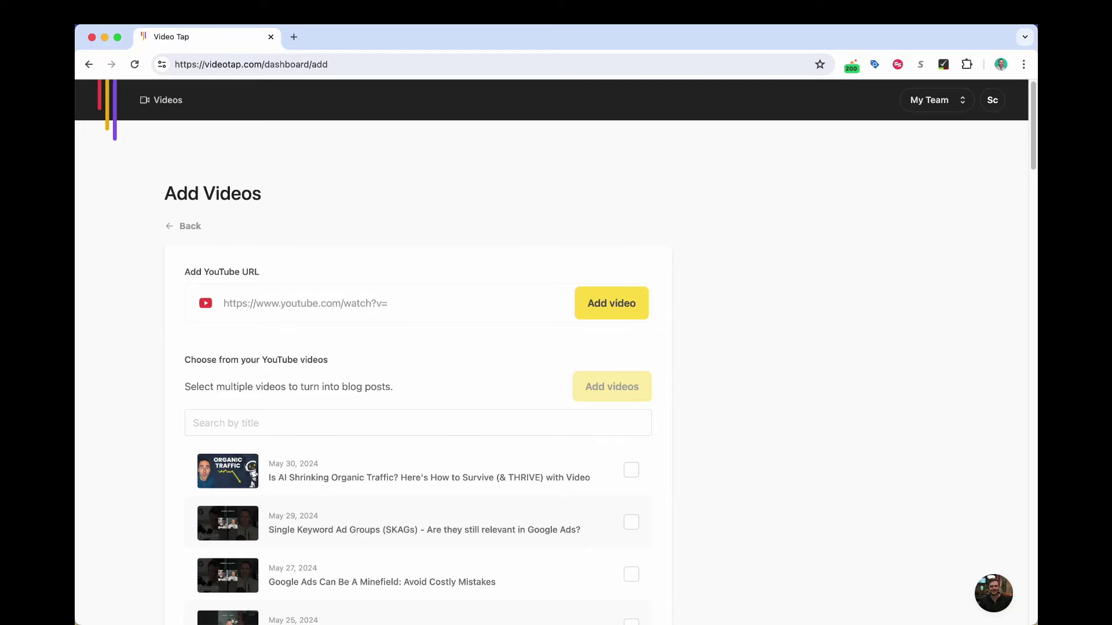
pyautogui.scroll(-2, 417, 391)
pyautogui.scroll(-1, 417, 392)
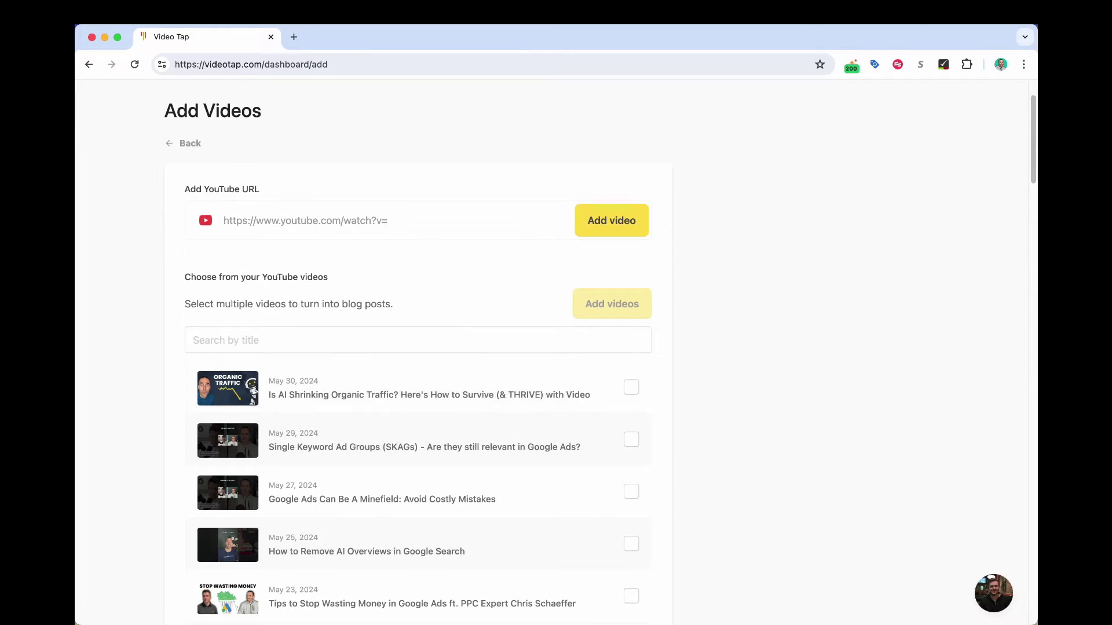
pyautogui.scroll(2, 417, 390)
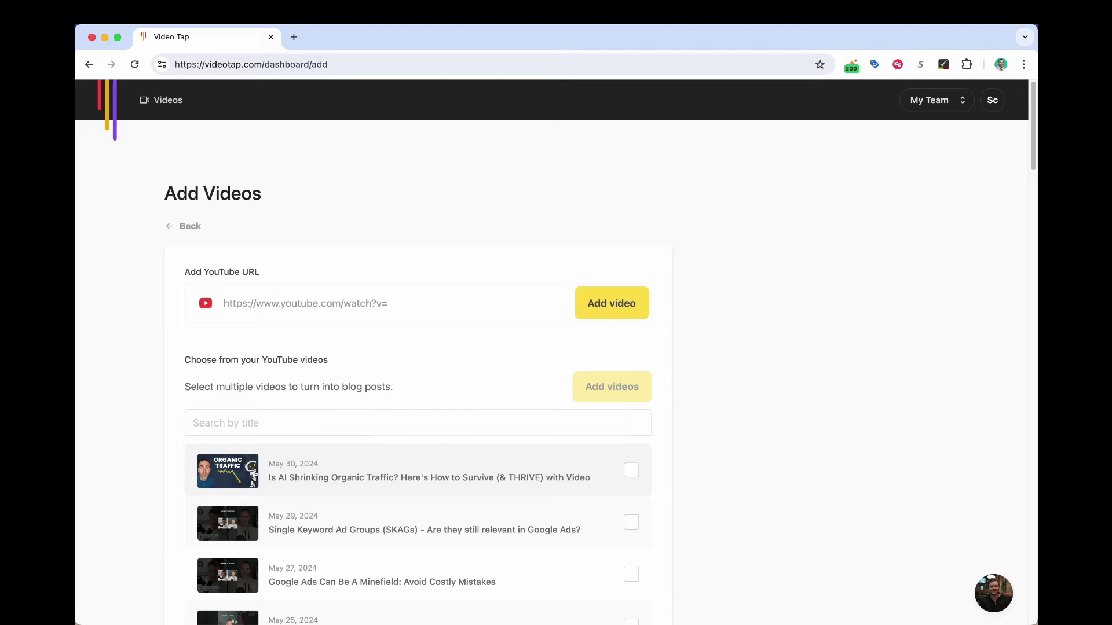
# Step: Select the organic traffic video, add it, and start processing
pyautogui.click(630, 470)
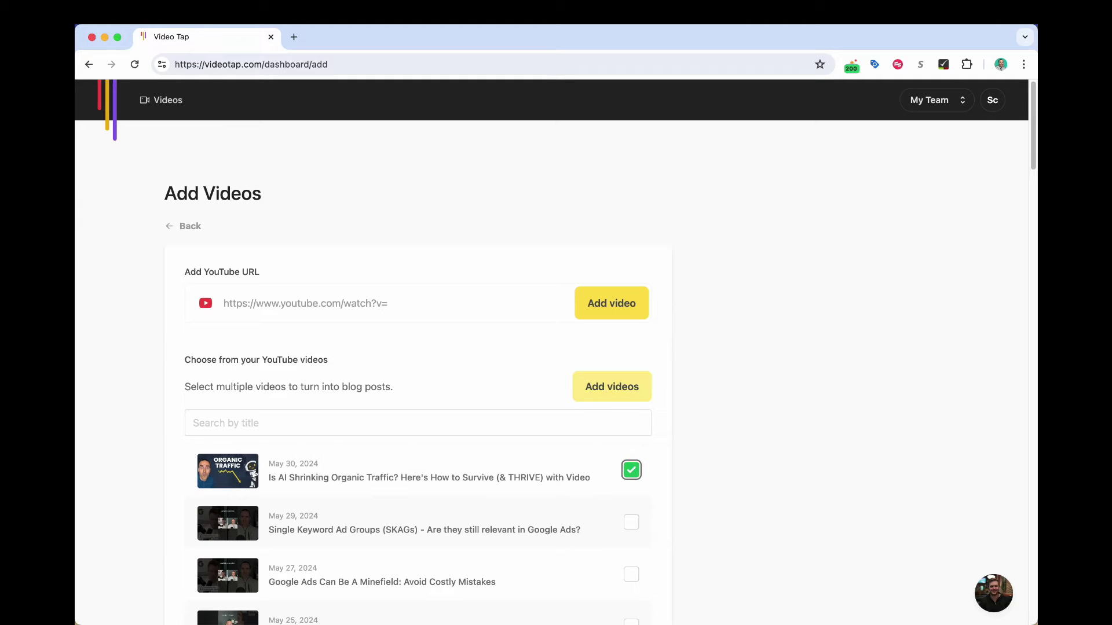
pyautogui.click(611, 387)
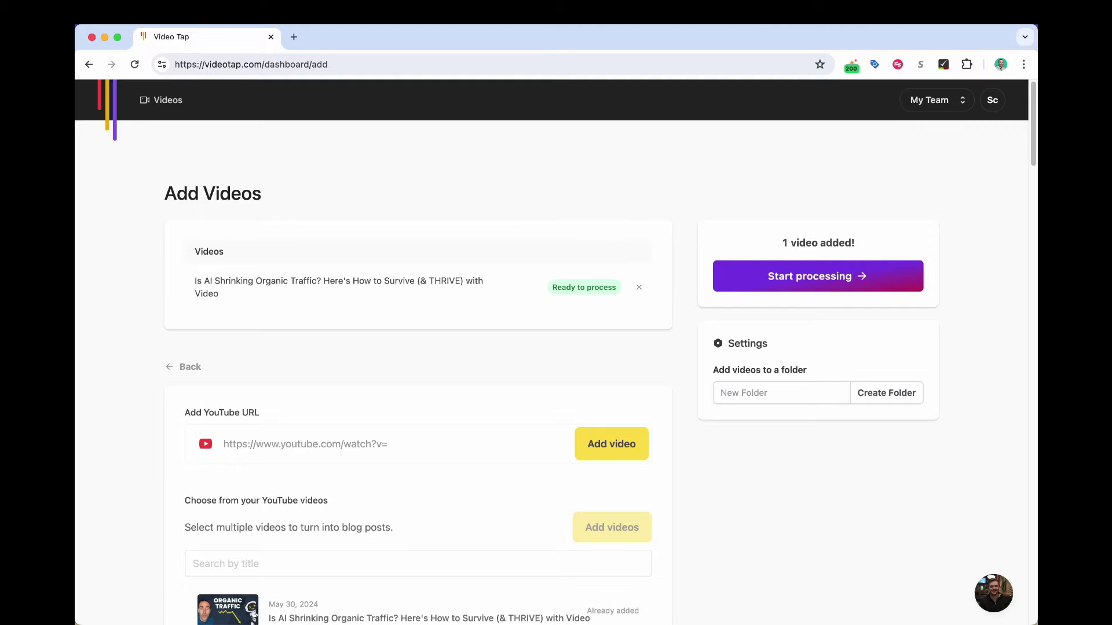
pyautogui.click(817, 275)
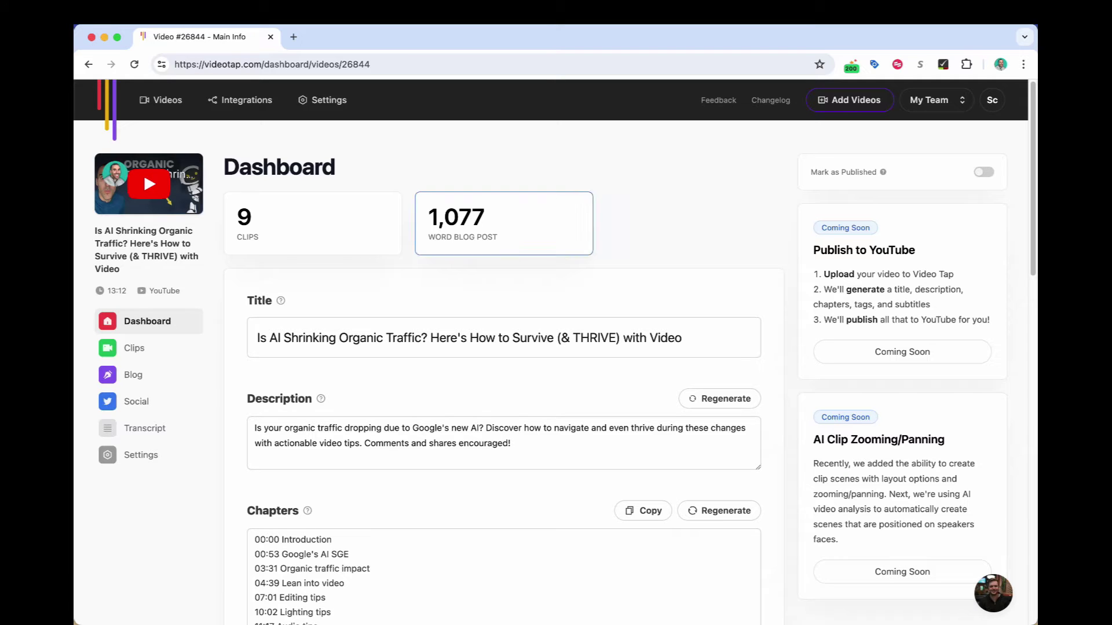
pyautogui.click(261, 337)
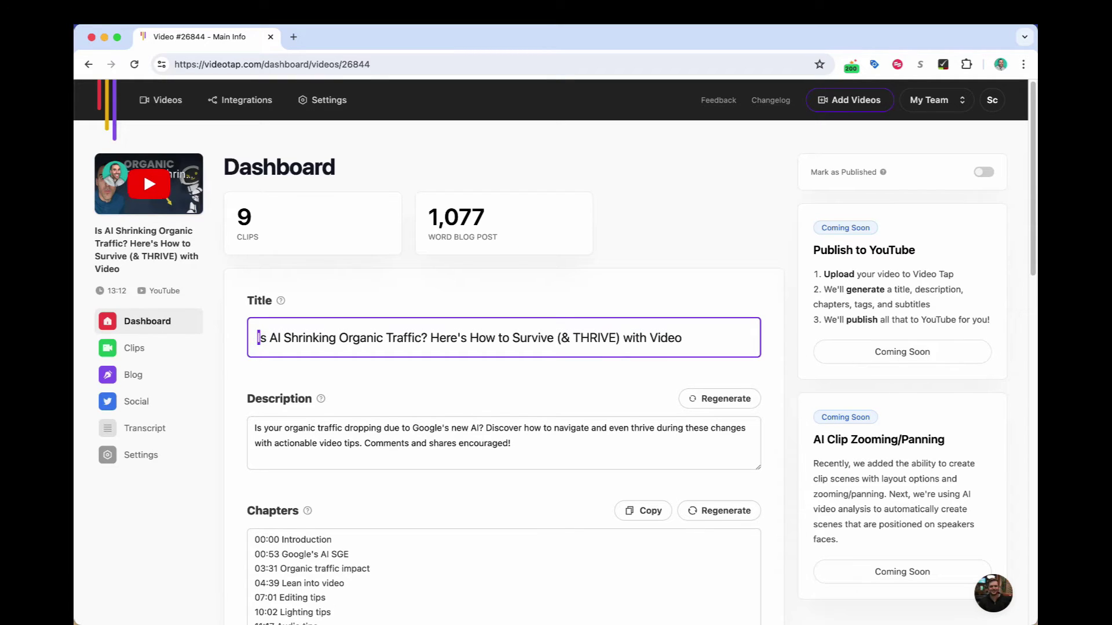
pyautogui.scroll(-1, 504, 348)
pyautogui.click(538, 407)
pyautogui.moveTo(512, 407); pyautogui.dragTo(253, 389)
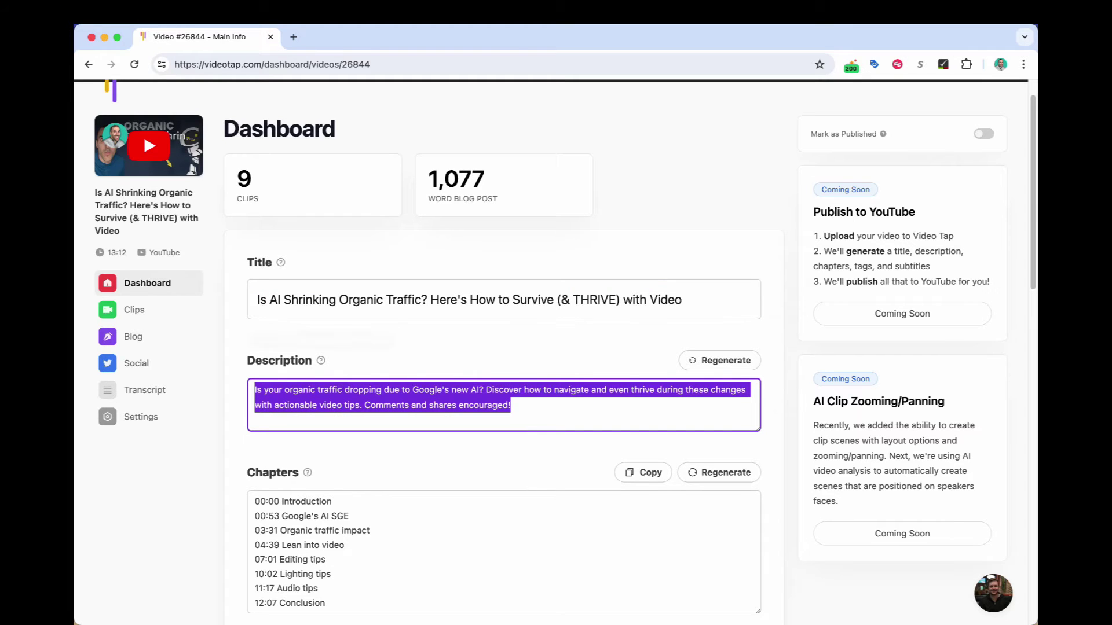
pyautogui.scroll(-3, 504, 399)
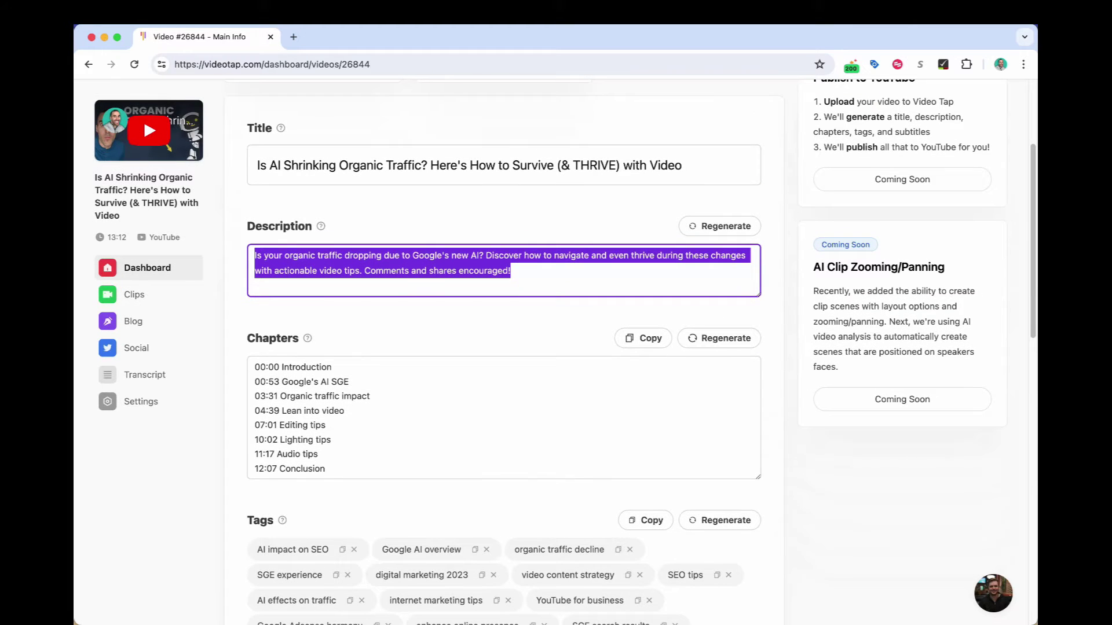
pyautogui.moveTo(357, 474); pyautogui.dragTo(254, 365)
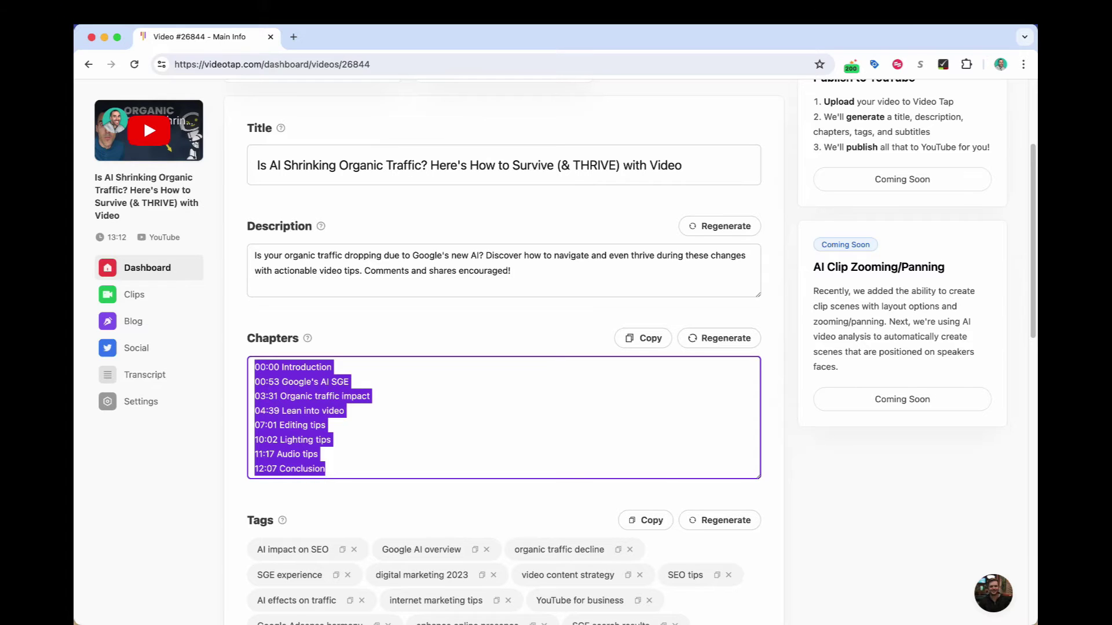
pyautogui.click(438, 410)
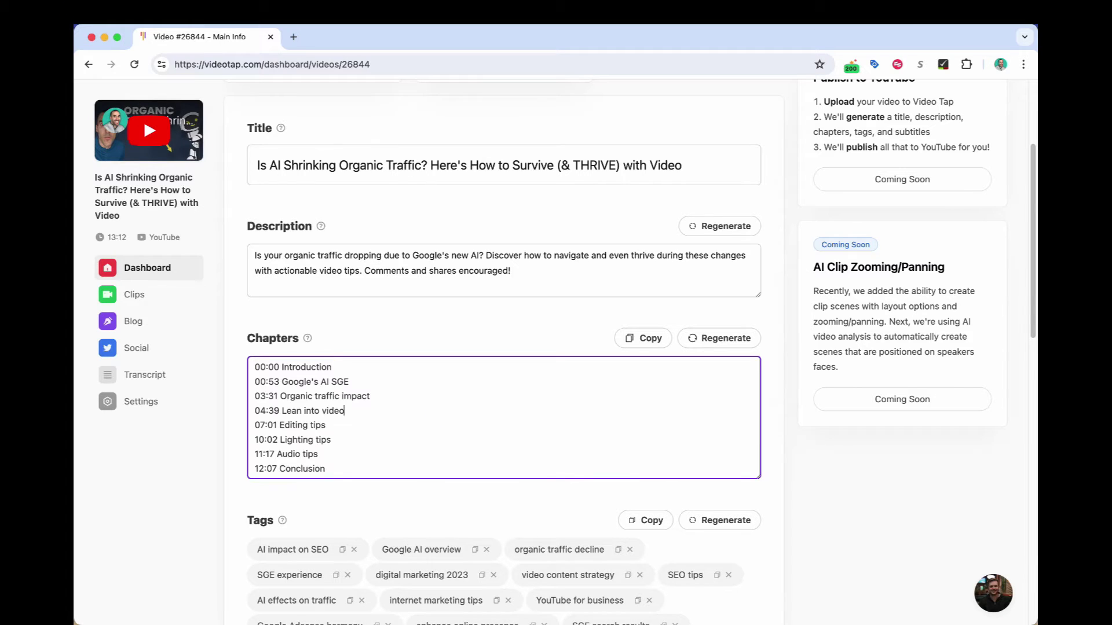
# Step: Regenerate the video's chapter list
pyautogui.click(725, 338)
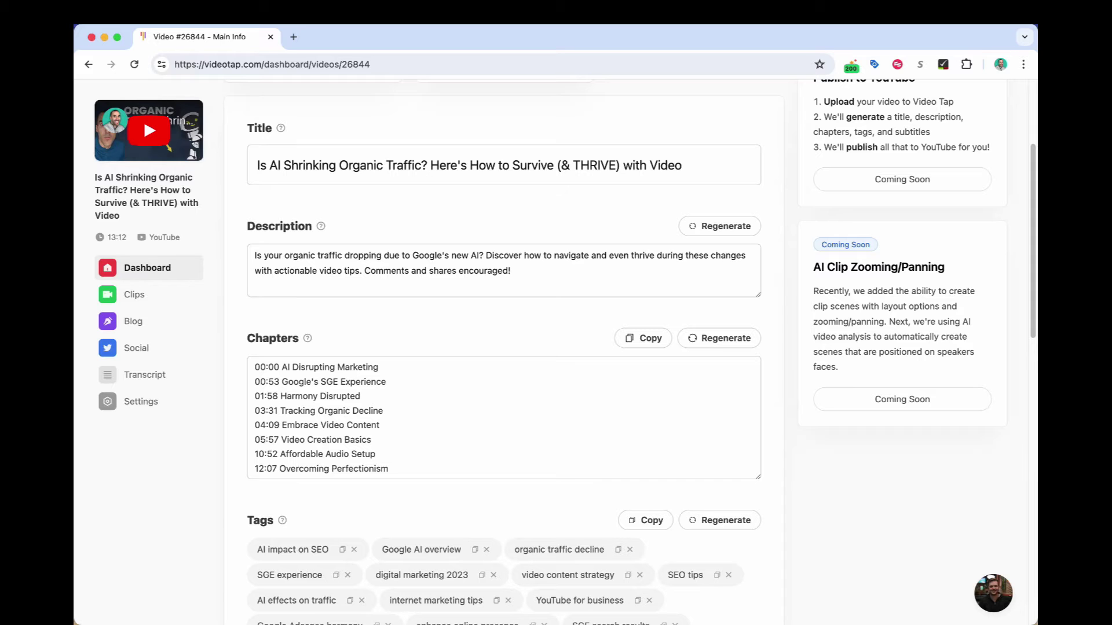
pyautogui.scroll(-4, 505, 348)
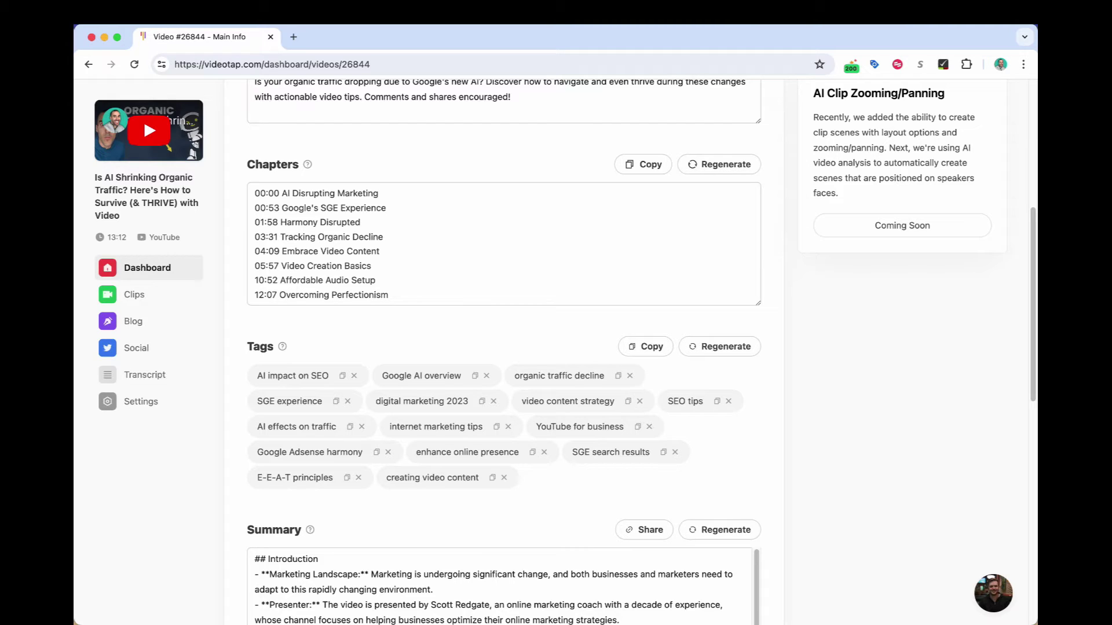
# Step: Delete two tags, rename 'SGE experience' to 'experience', and copy the tag list
pyautogui.click(485, 375)
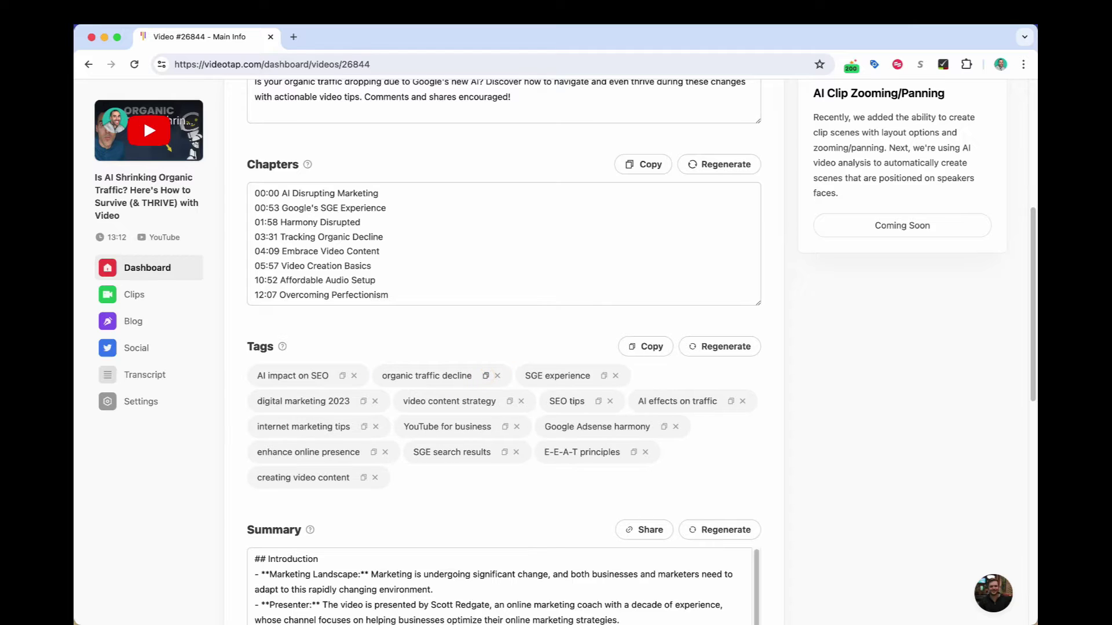
pyautogui.click(500, 377)
pyautogui.click(401, 375)
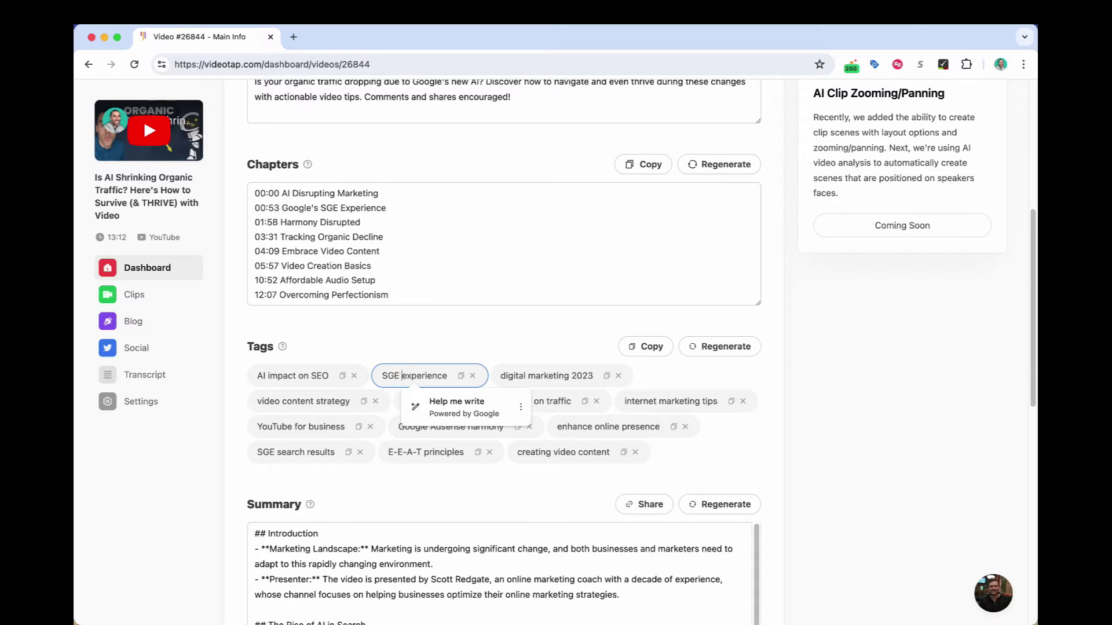
pyautogui.press('BackSpace')
pyautogui.press('BackSpace')
pyautogui.press('BackSpace')
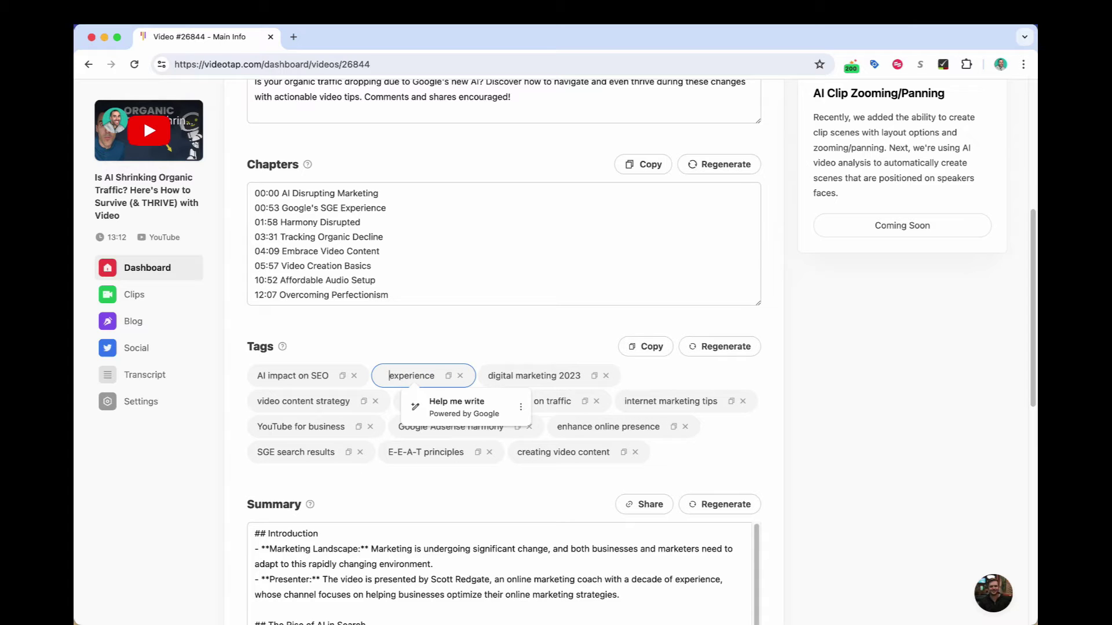
pyautogui.click(447, 376)
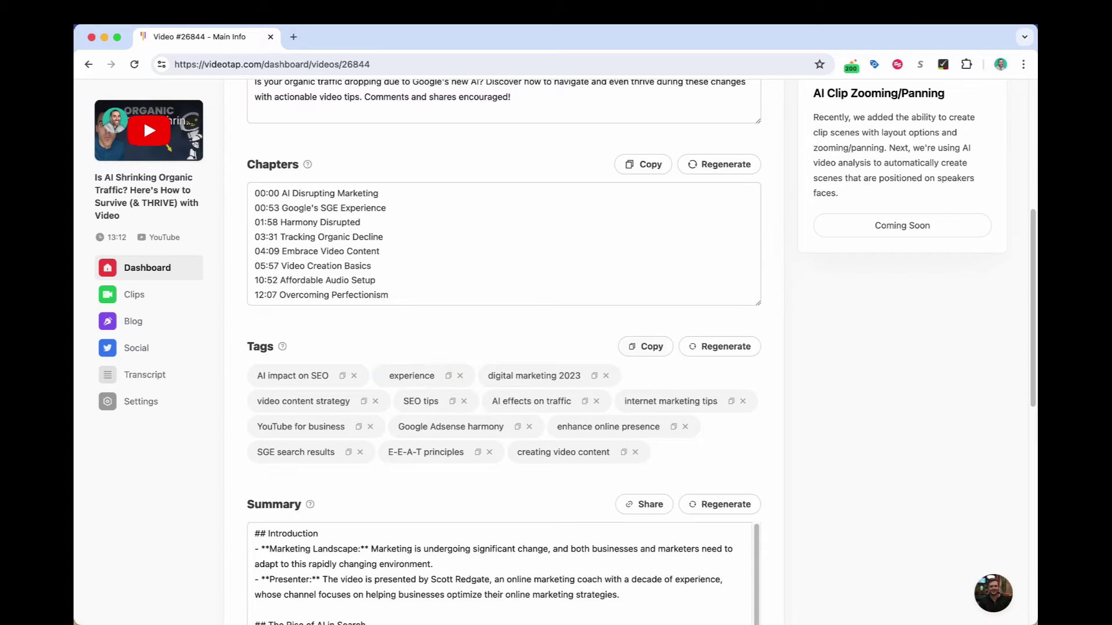
pyautogui.click(644, 346)
pyautogui.scroll(-5, 504, 391)
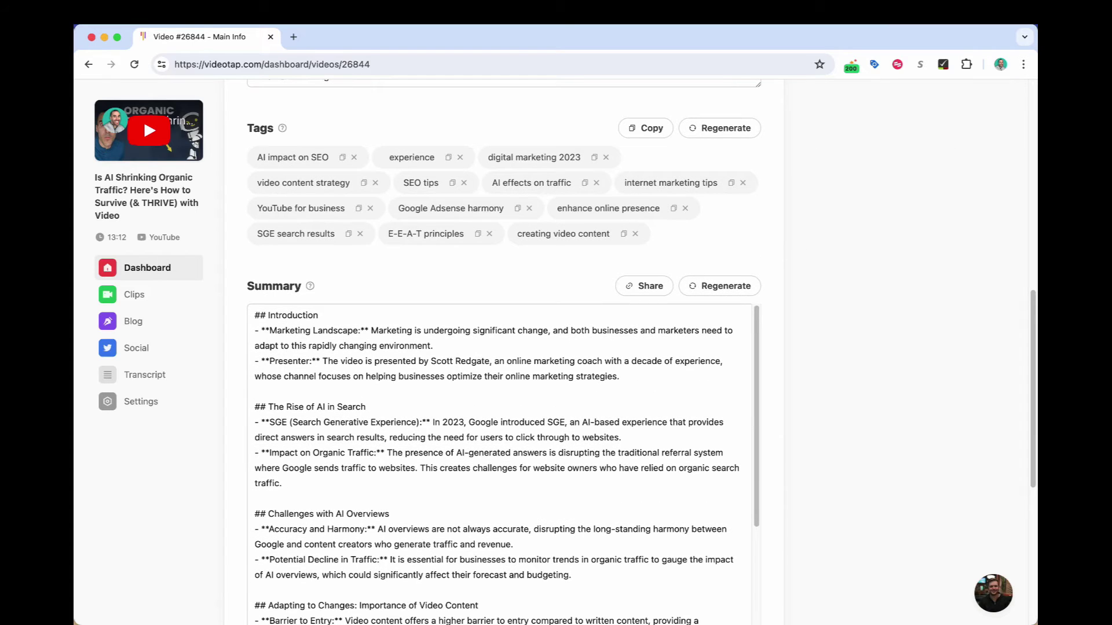
pyautogui.scroll(-3, 504, 460)
pyautogui.scroll(-3, 504, 461)
pyautogui.scroll(-5, 504, 391)
pyautogui.scroll(-3, 504, 391)
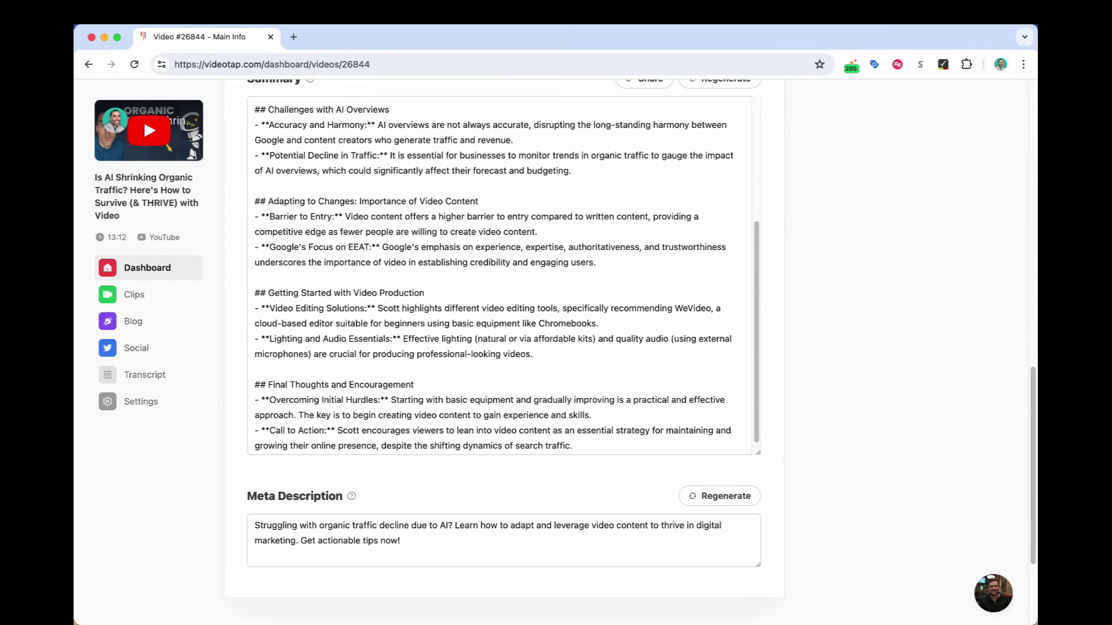
pyautogui.scroll(4, 504, 261)
pyautogui.scroll(3, 504, 260)
pyautogui.scroll(5, 505, 261)
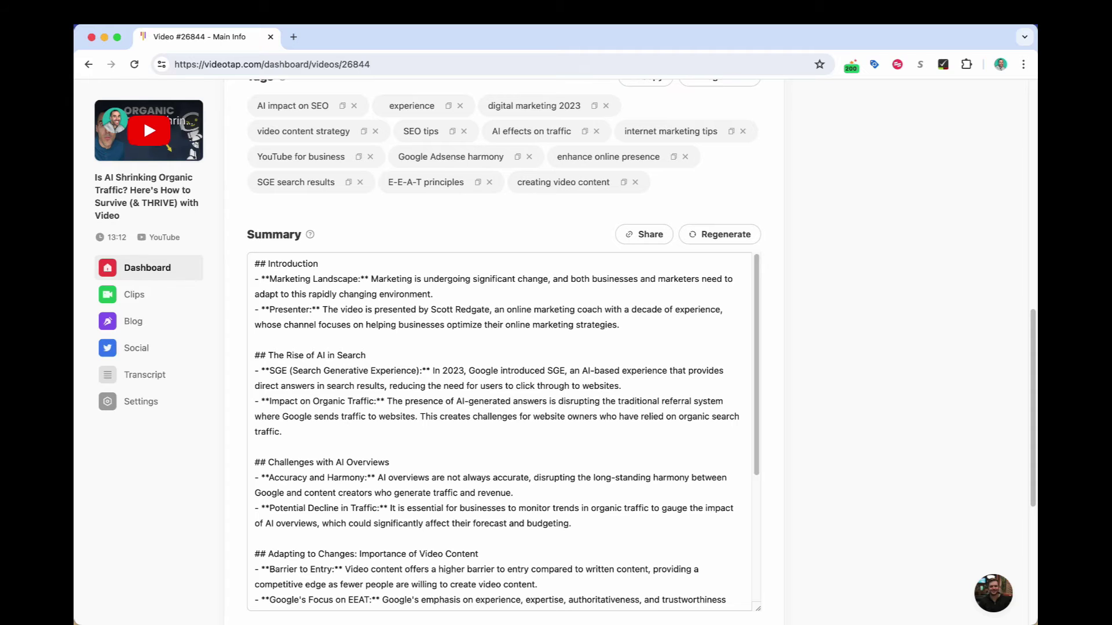
pyautogui.scroll(-5, 504, 390)
pyautogui.scroll(-5, 504, 391)
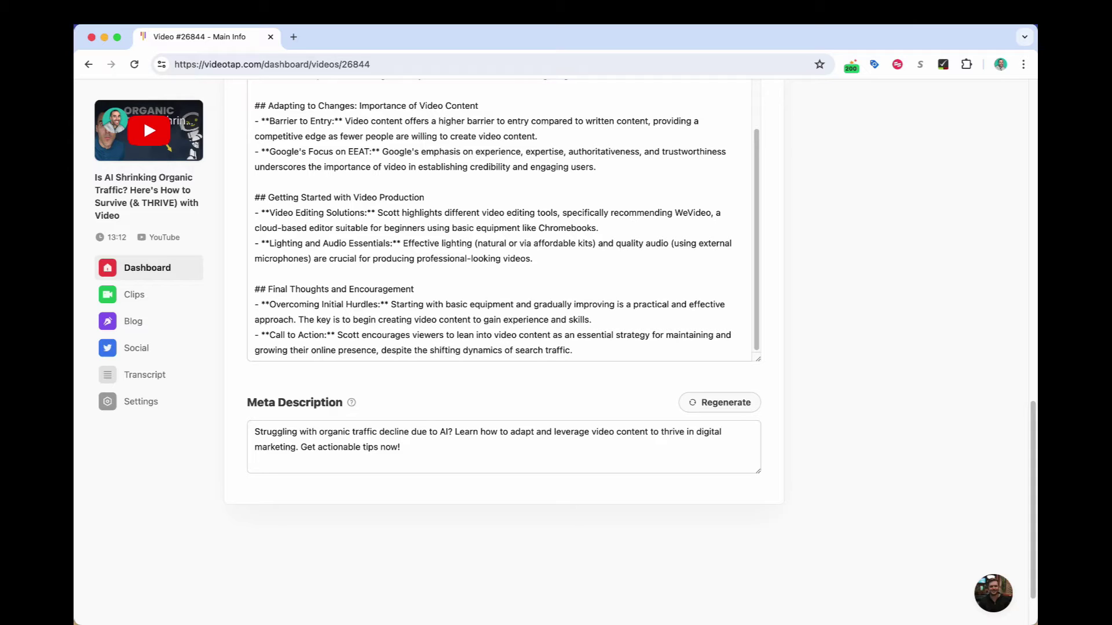
pyautogui.click(719, 403)
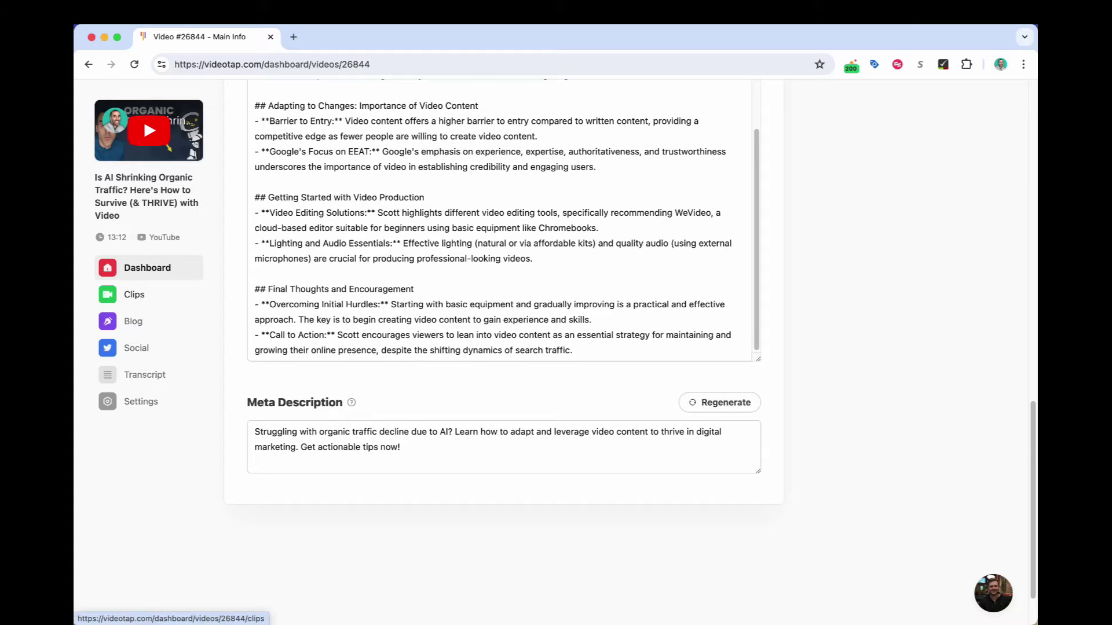
pyautogui.click(135, 295)
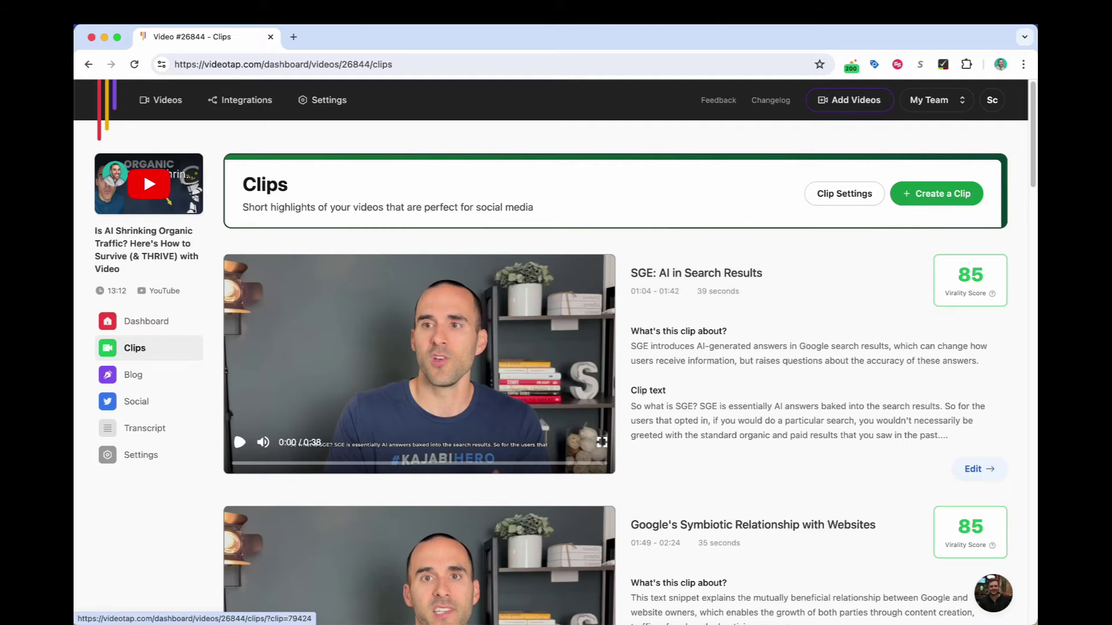
pyautogui.scroll(-3, 551, 352)
pyautogui.scroll(-3, 550, 352)
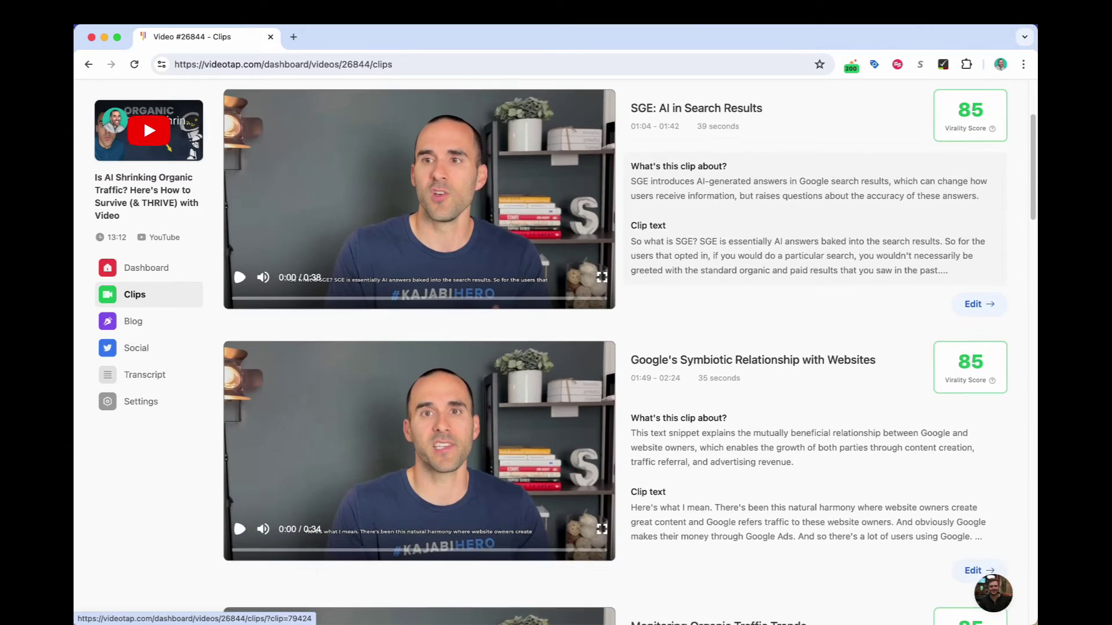
pyautogui.scroll(6, 550, 352)
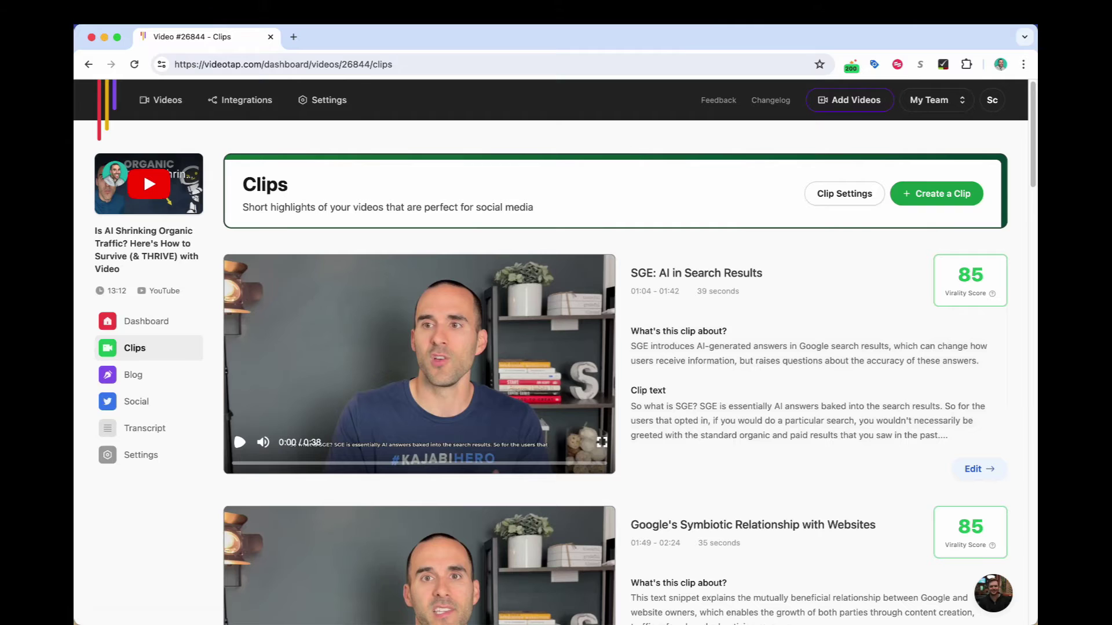
pyautogui.scroll(-3, 550, 352)
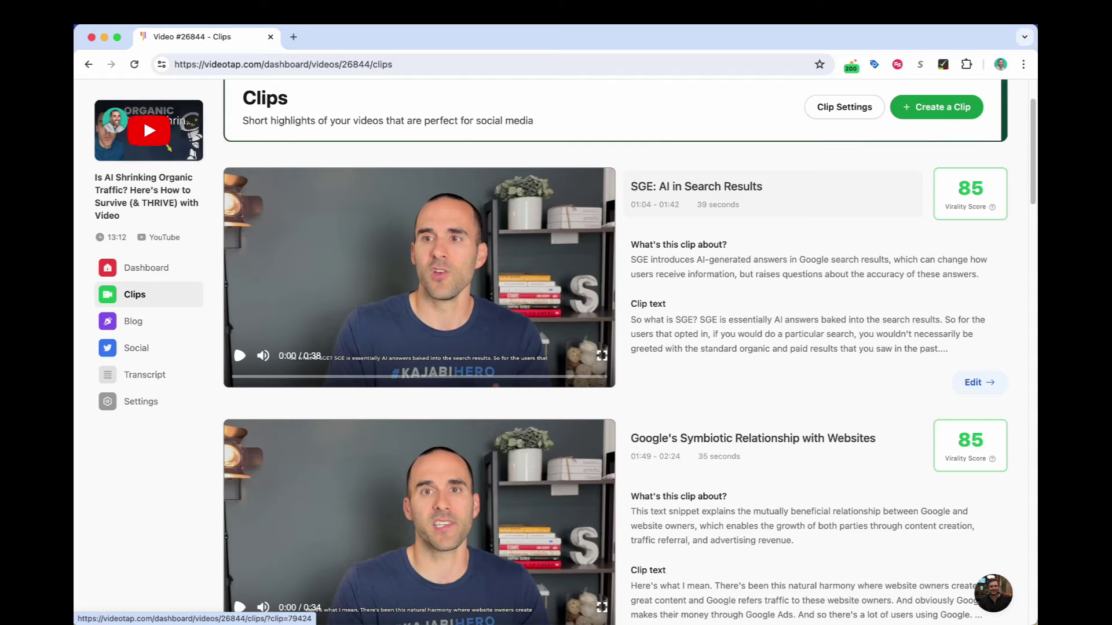
pyautogui.scroll(-4, 556, 348)
pyautogui.scroll(-4, 556, 348)
pyautogui.scroll(-4, 555, 347)
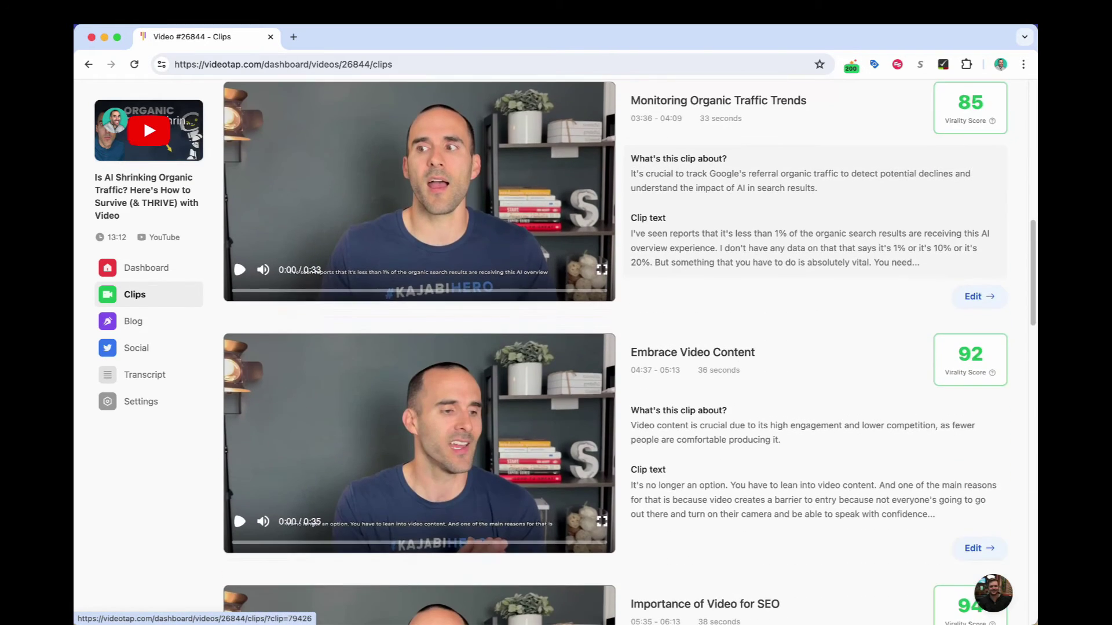
pyautogui.scroll(-4, 556, 348)
pyautogui.scroll(2, 556, 347)
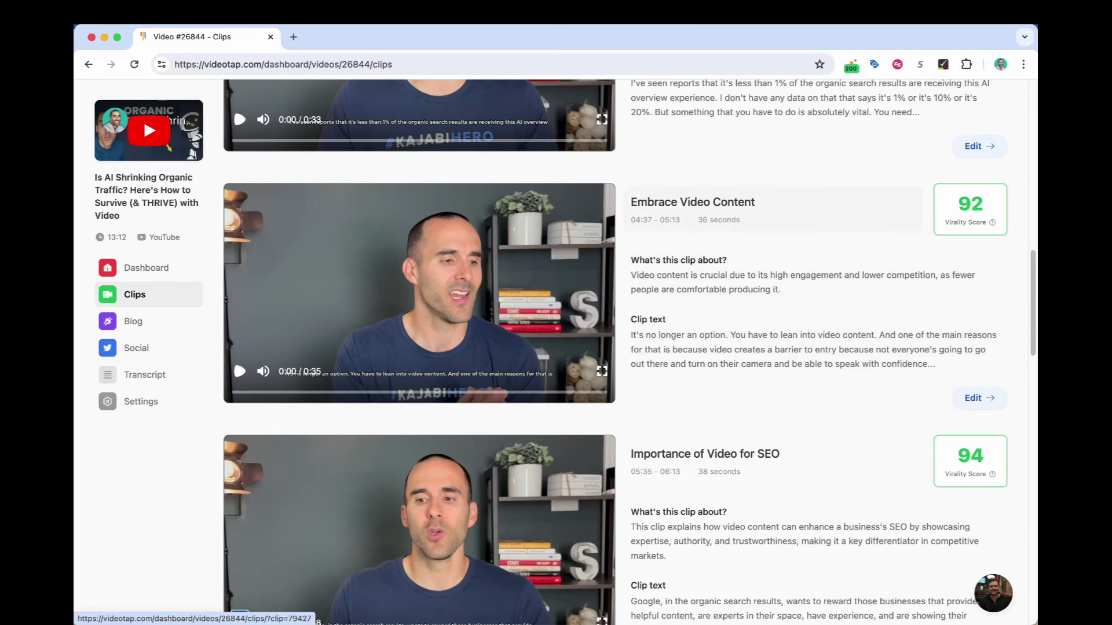
# Step: Open the Embrace Video Content clip, switch it to full vertical portrait, and pan the crop
pyautogui.click(775, 201)
pyautogui.scroll(-1, 556, 391)
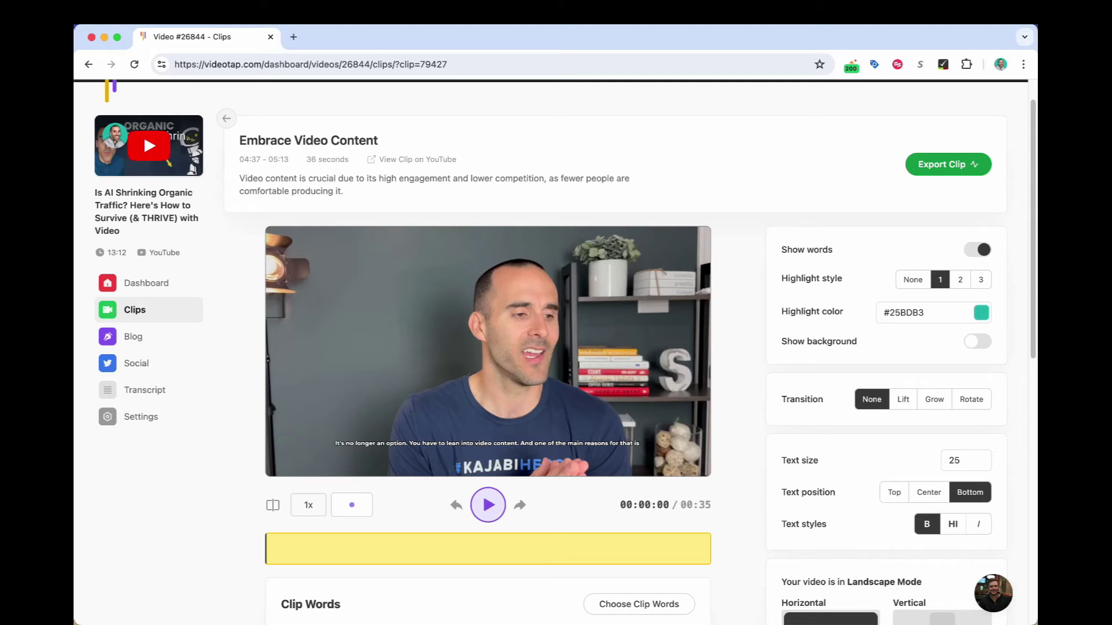
pyautogui.scroll(-2, 557, 347)
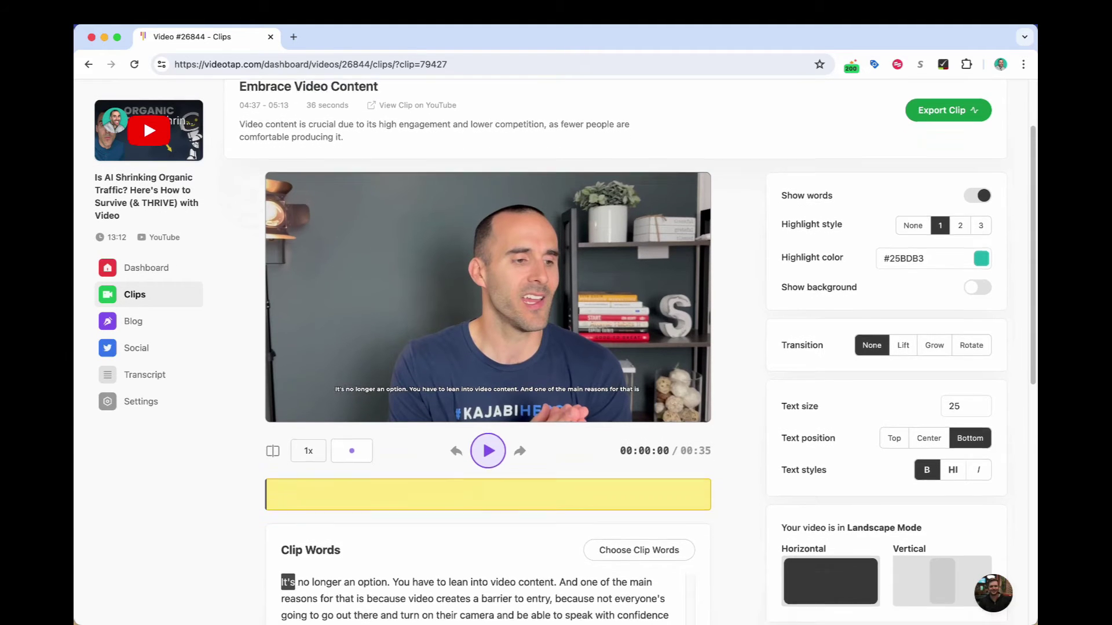
pyautogui.scroll(-2, 556, 348)
pyautogui.click(942, 558)
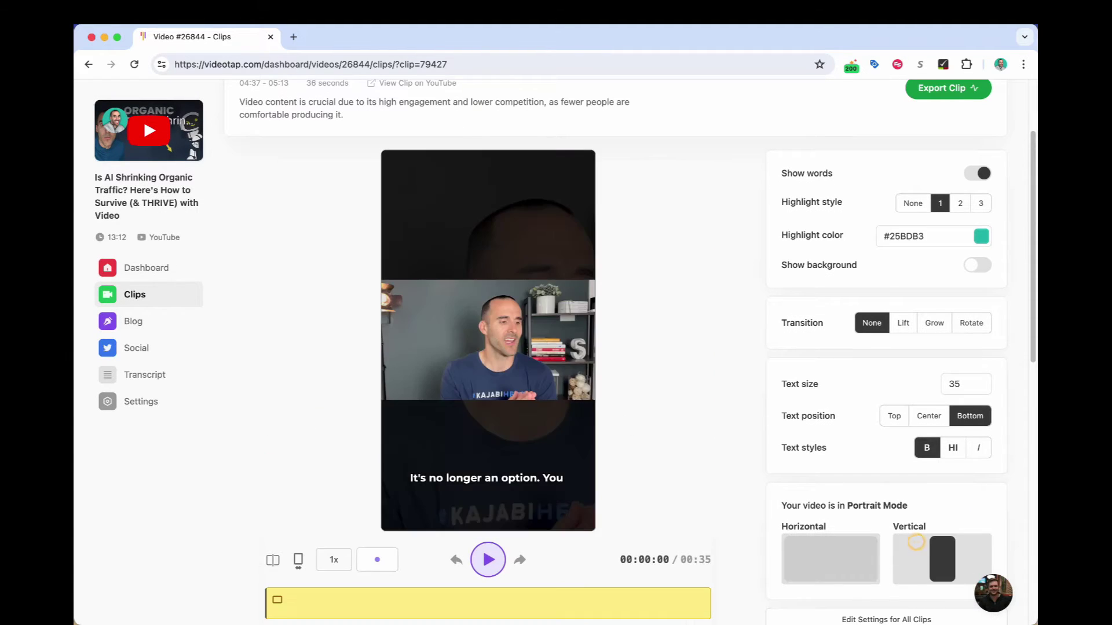
pyautogui.scroll(-1, 556, 347)
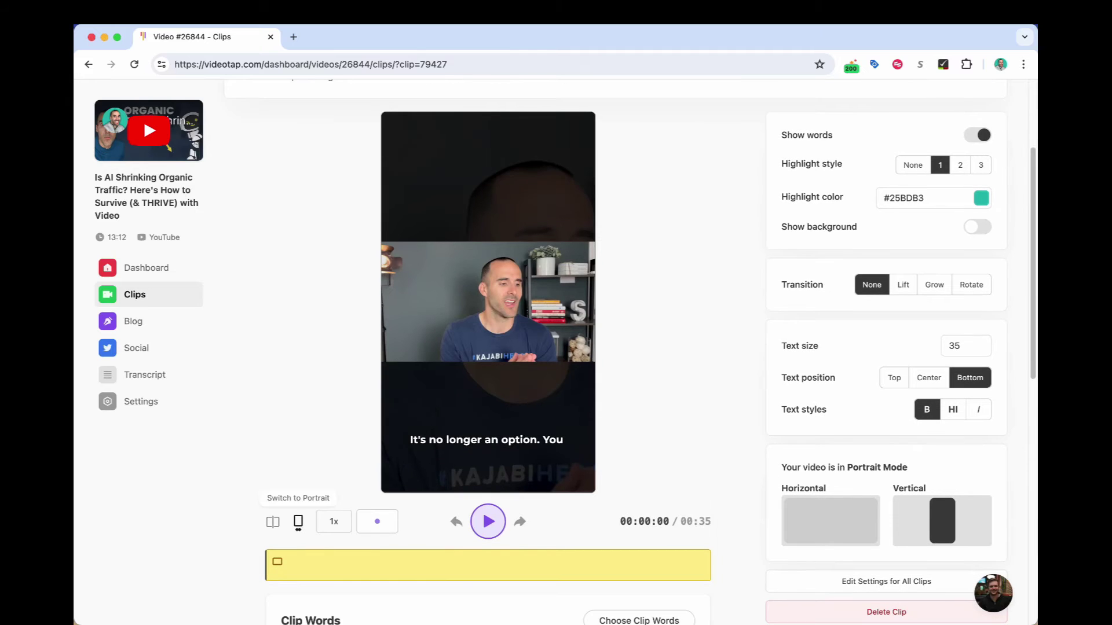
pyautogui.click(299, 521)
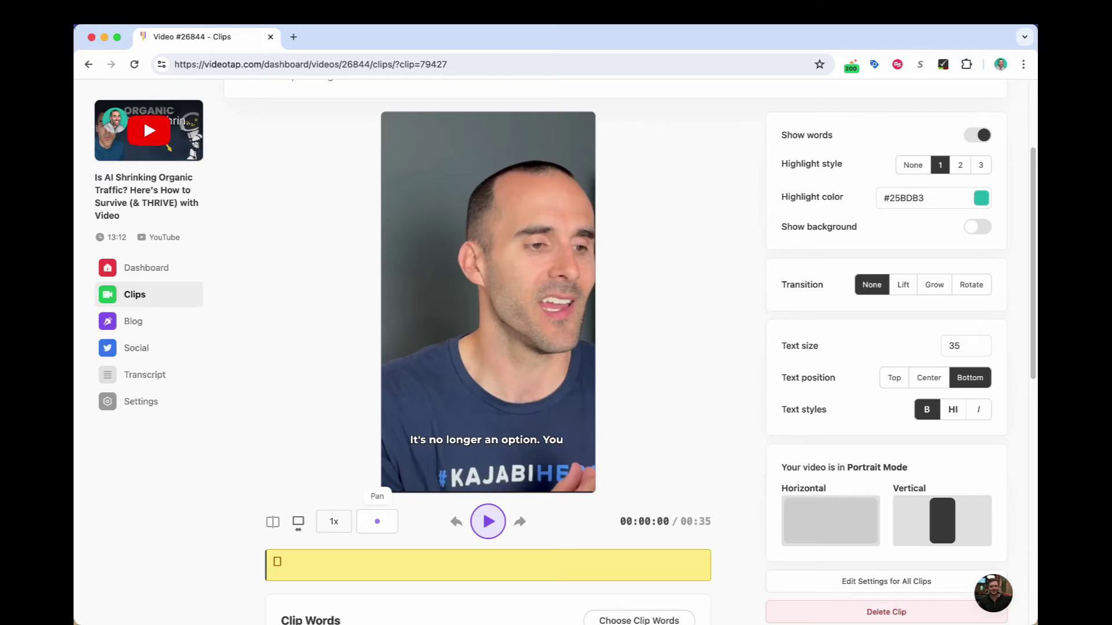
pyautogui.moveTo(377, 521); pyautogui.dragTo(381, 521)
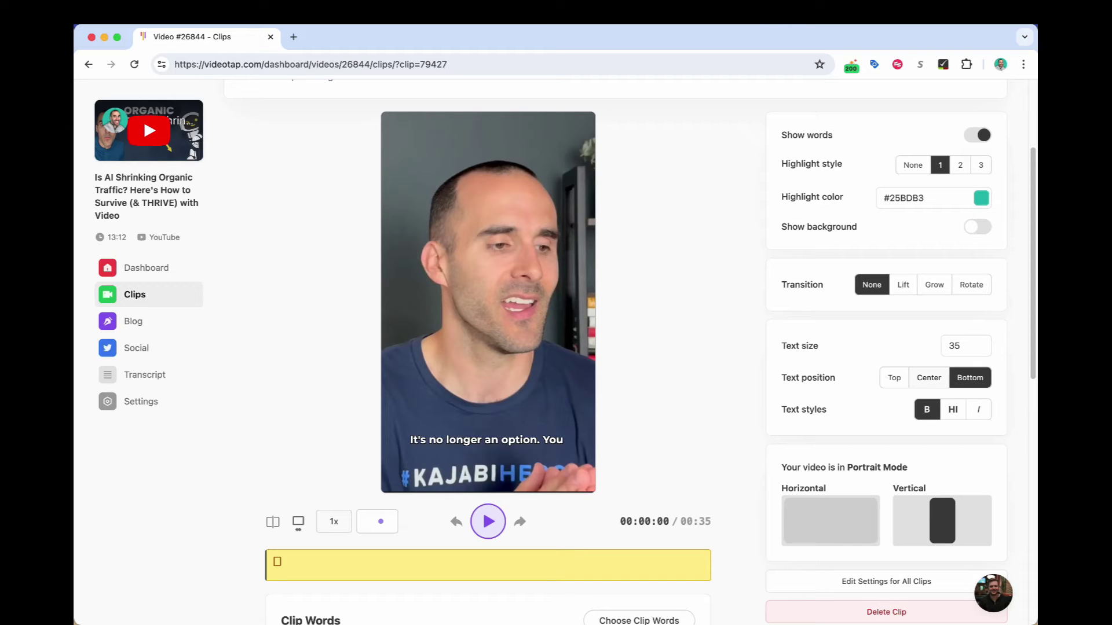
# Step: Move the captions to the top and select the text size field to set 50
pyautogui.click(894, 377)
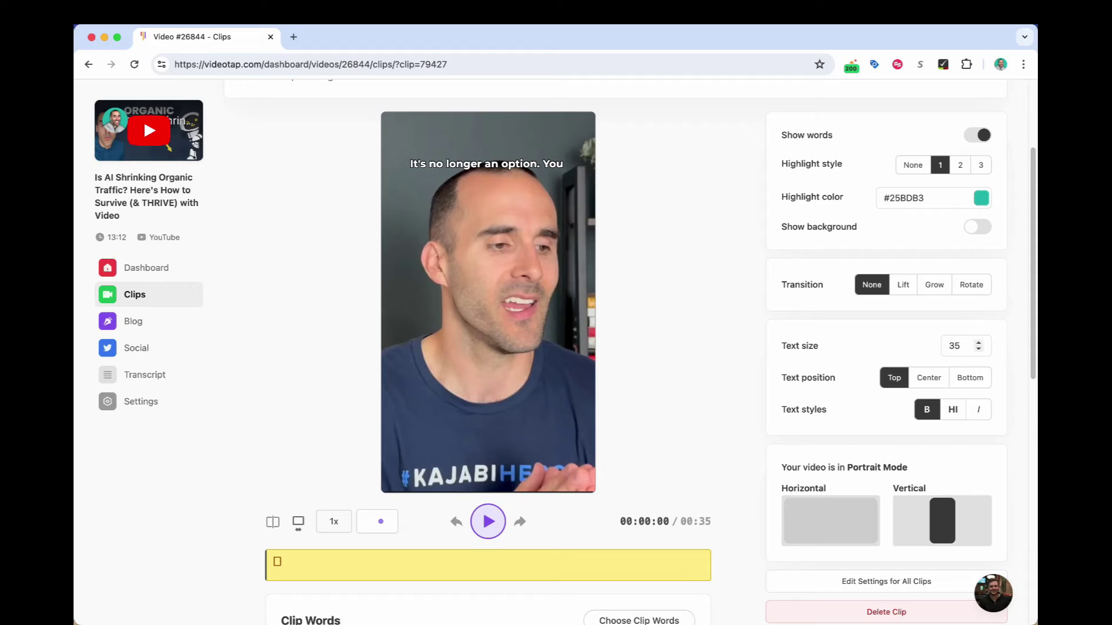
pyautogui.click(960, 344)
pyautogui.doubleClick(954, 345)
pyautogui.write('50')
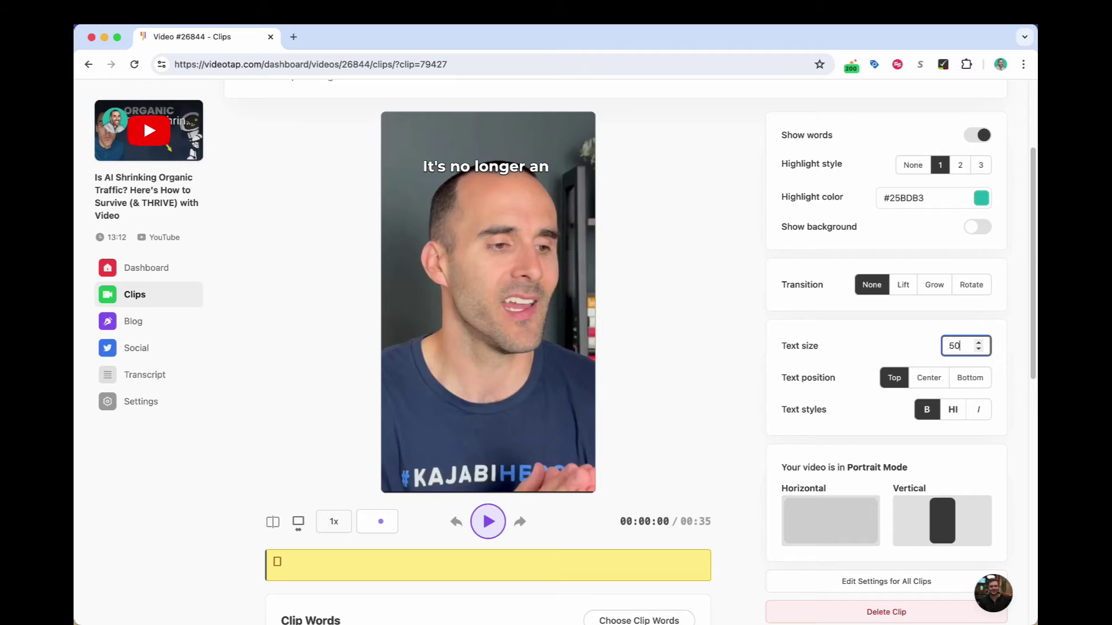
pyautogui.scroll(-10, 556, 347)
pyautogui.scroll(5, 556, 348)
pyautogui.scroll(8, 556, 348)
pyautogui.scroll(-5, 556, 348)
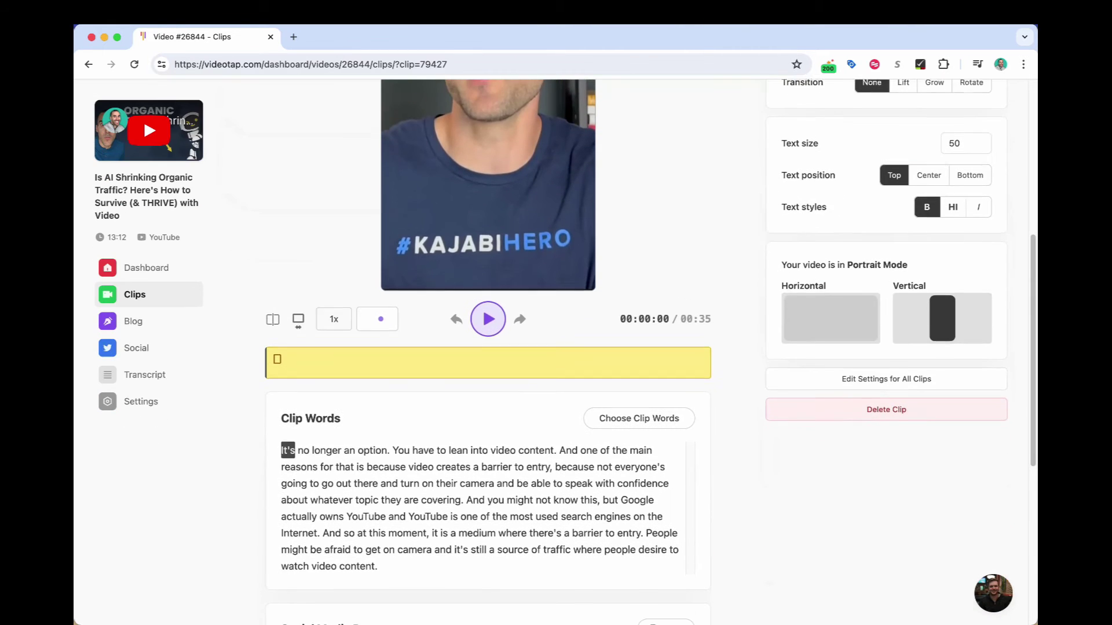
pyautogui.scroll(-5, 487, 347)
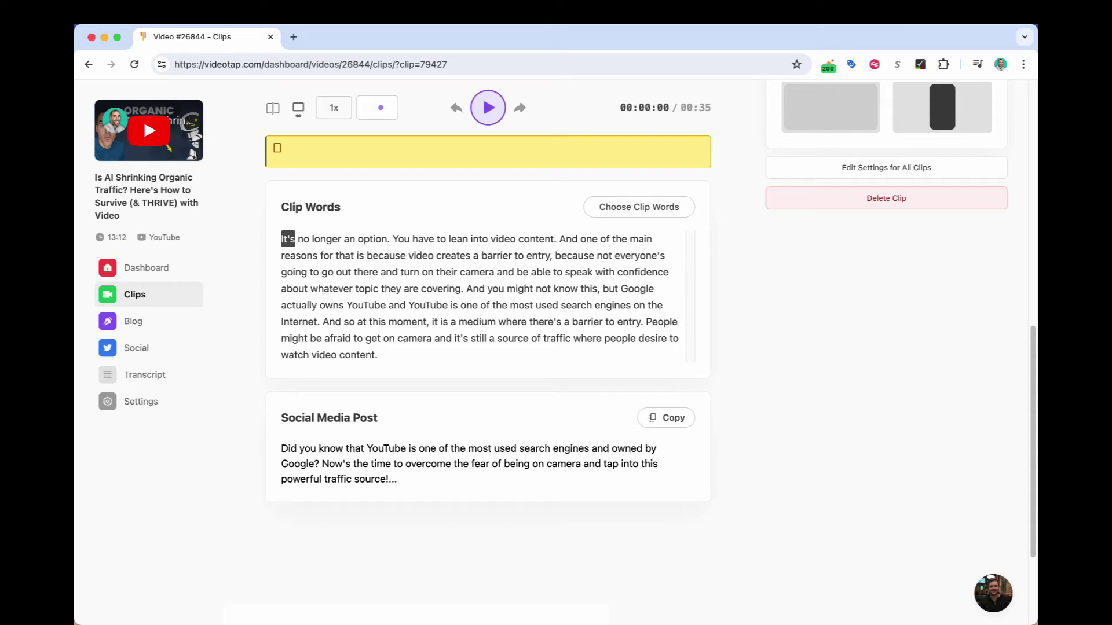
pyautogui.scroll(10, 556, 347)
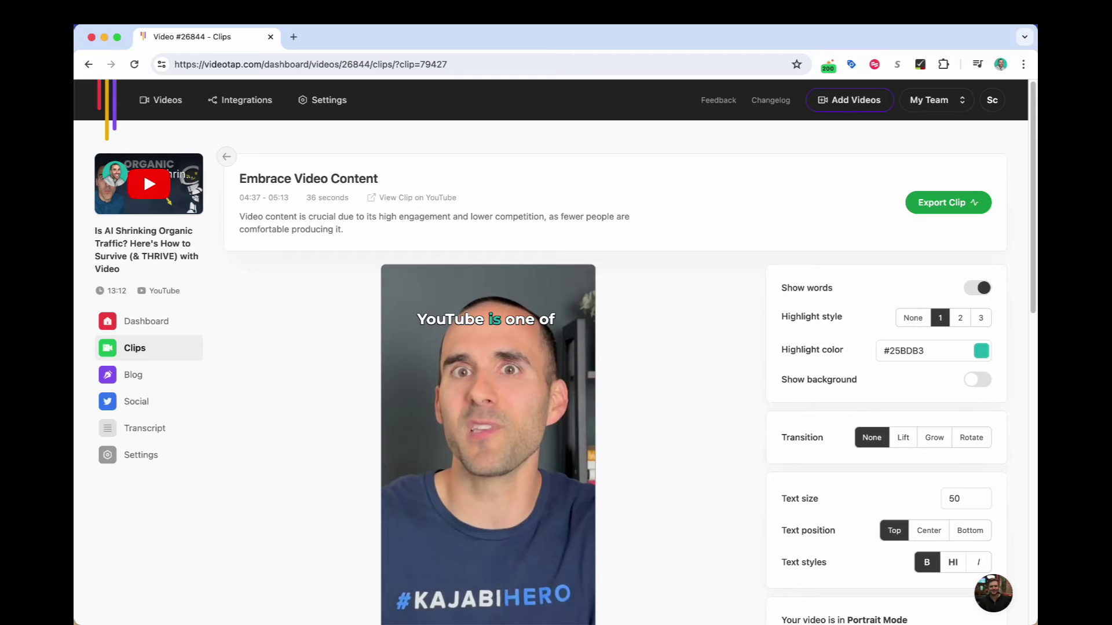
# Step: Leave the Embrace Video Content clip editor with the back arrow
pyautogui.click(227, 156)
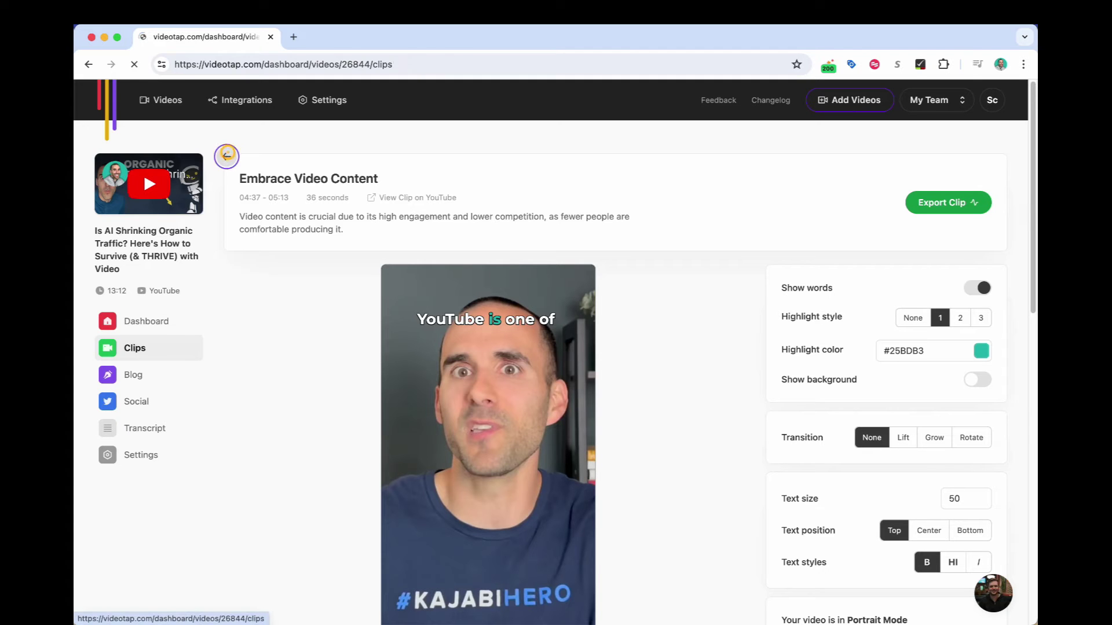
pyautogui.scroll(-10, 555, 347)
pyautogui.scroll(-10, 556, 347)
pyautogui.scroll(-10, 556, 347)
pyautogui.scroll(-5, 556, 347)
pyautogui.scroll(-5, 556, 347)
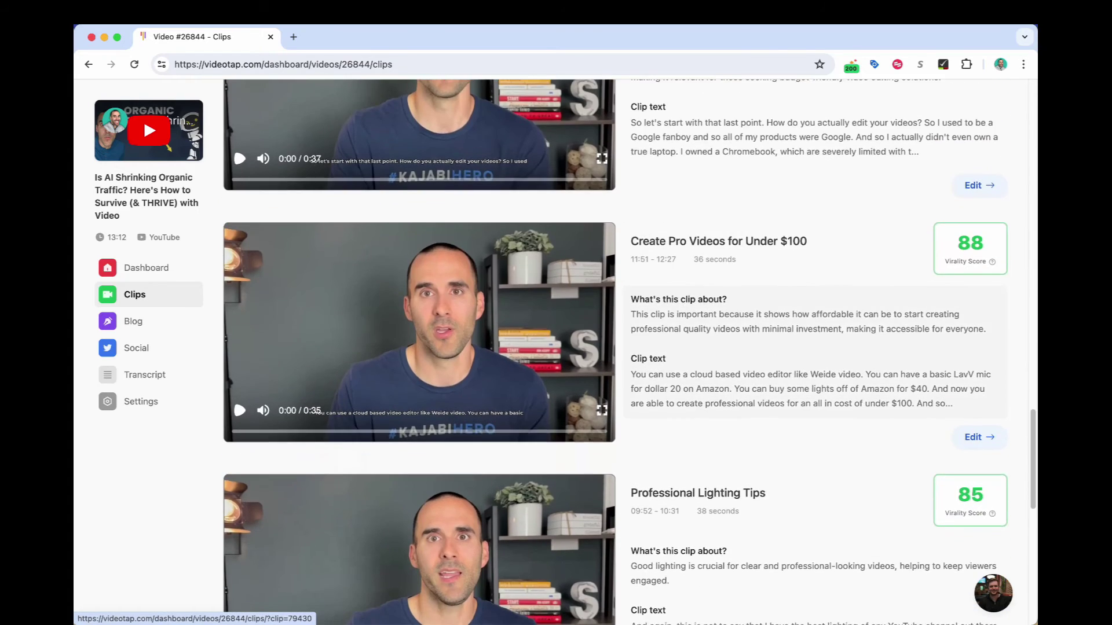
pyautogui.scroll(-5, 556, 347)
pyautogui.scroll(-5, 556, 348)
pyautogui.scroll(-5, 556, 348)
pyautogui.scroll(-5, 556, 347)
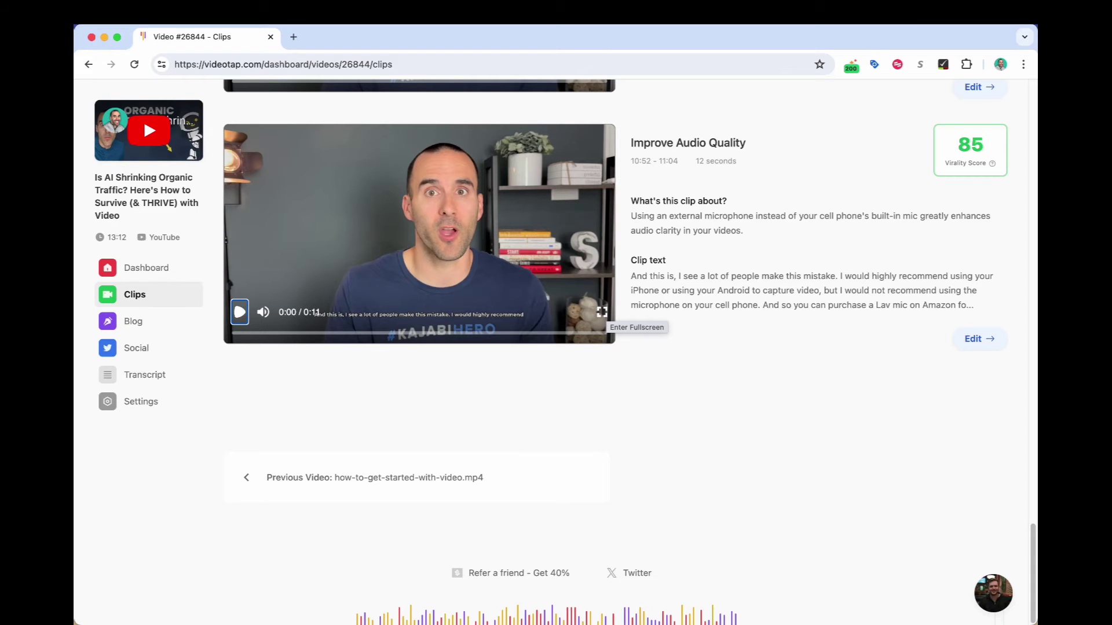
pyautogui.scroll(5, 602, 311)
pyautogui.scroll(5, 602, 311)
pyautogui.scroll(5, 601, 311)
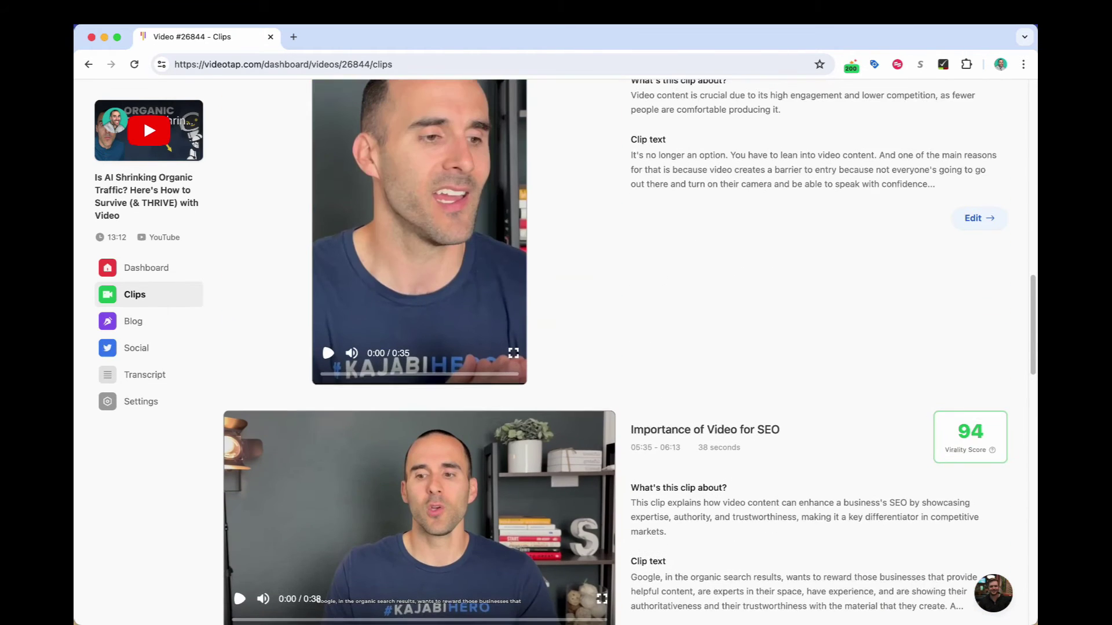
pyautogui.scroll(3, 601, 311)
pyautogui.scroll(5, 602, 311)
pyautogui.scroll(5, 602, 311)
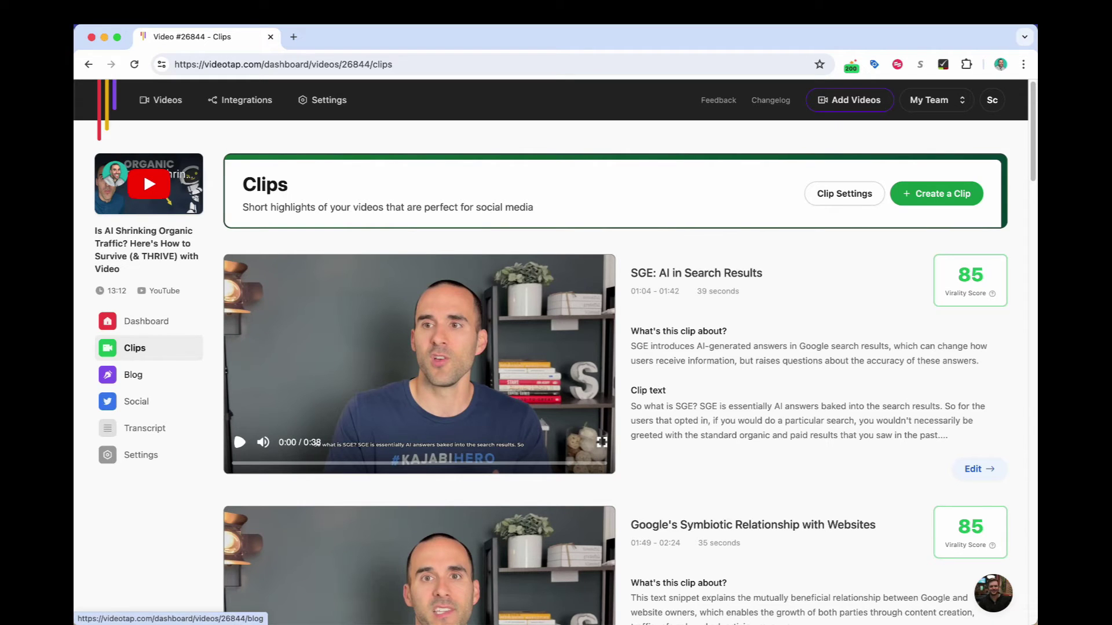
# Step: Switch to the Blog section in the left sidebar
pyautogui.click(133, 375)
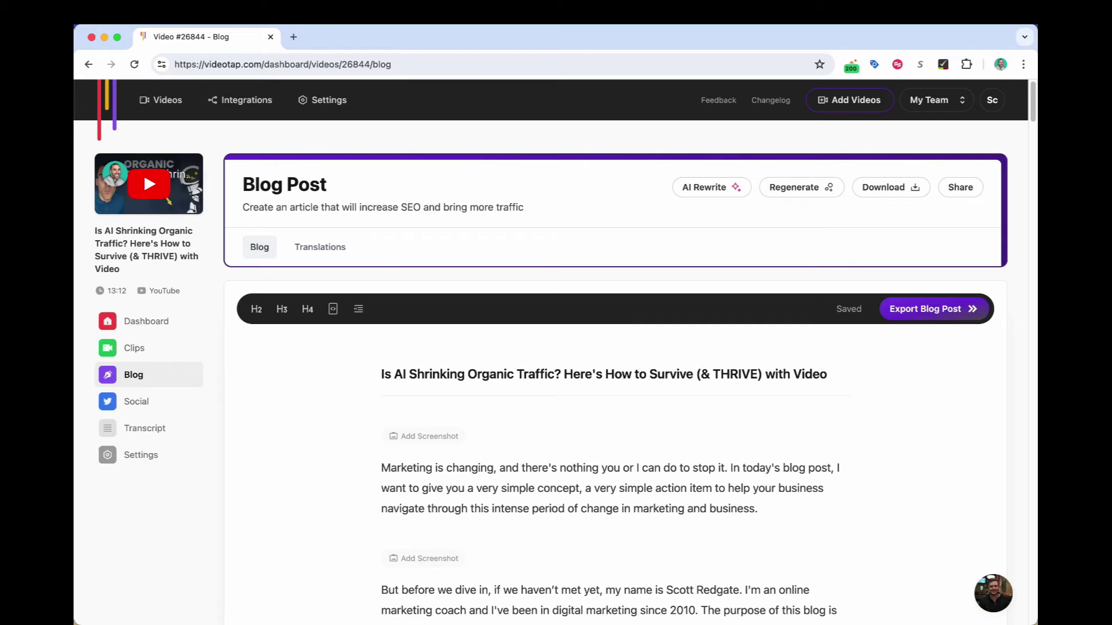
pyautogui.scroll(-4, 662, 267)
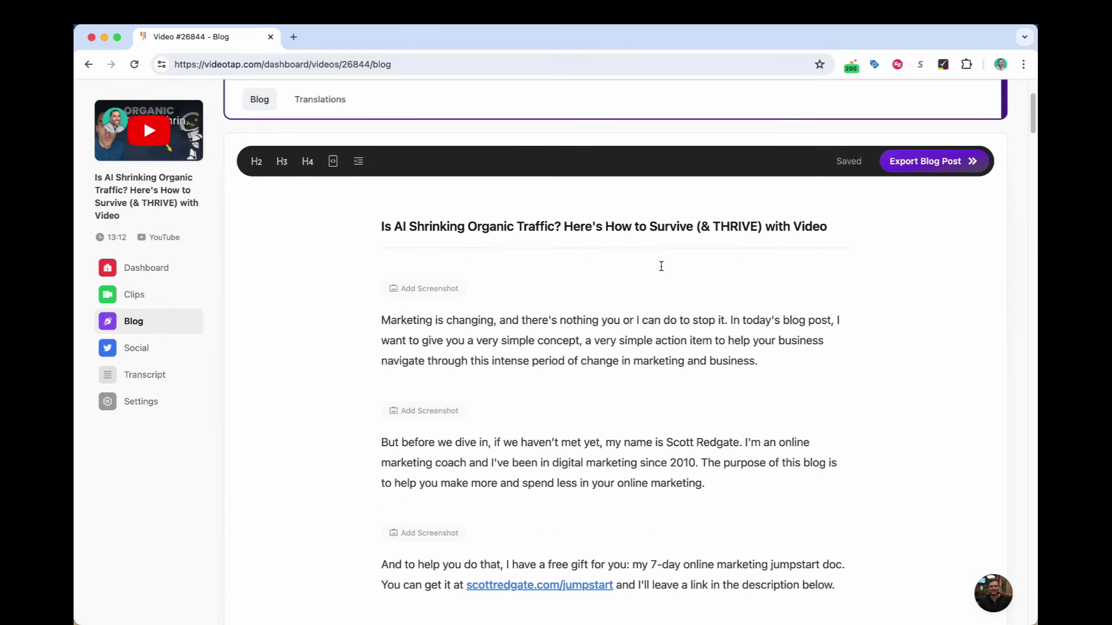
pyautogui.scroll(-2, 661, 267)
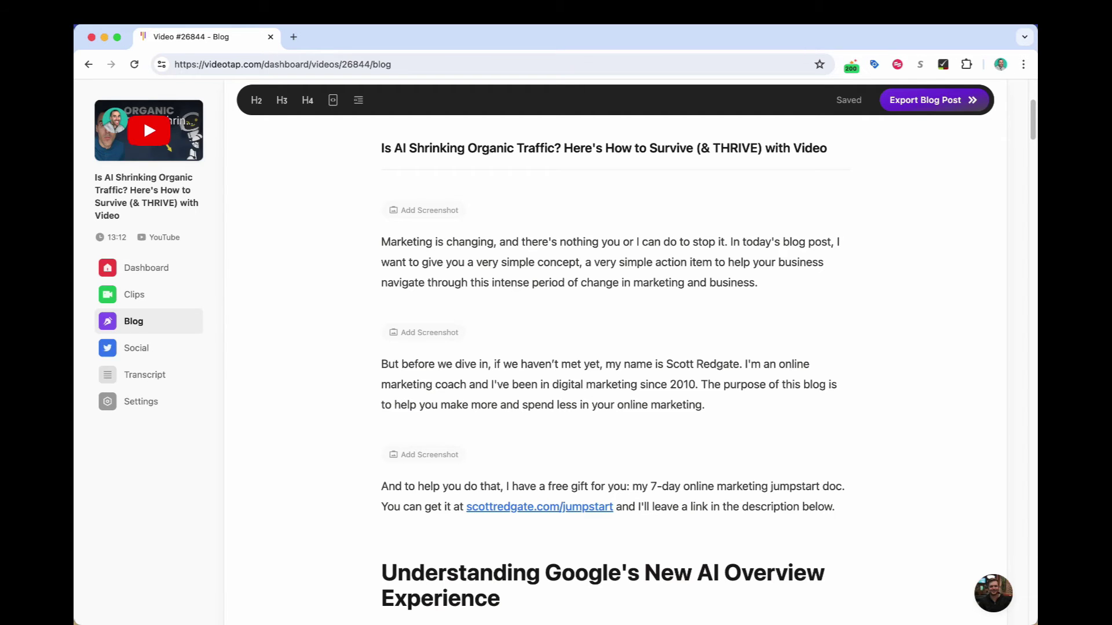
pyautogui.scroll(-5, 608, 347)
pyautogui.scroll(-5, 609, 347)
pyautogui.scroll(-5, 608, 348)
pyautogui.scroll(-5, 609, 348)
pyautogui.scroll(-5, 607, 348)
pyautogui.scroll(-5, 608, 348)
pyautogui.scroll(-3, 608, 348)
pyautogui.scroll(-5, 609, 347)
pyautogui.scroll(-5, 608, 347)
pyautogui.scroll(-5, 609, 347)
pyautogui.scroll(6, 608, 348)
pyautogui.scroll(6, 608, 348)
pyautogui.scroll(5, 608, 348)
pyautogui.scroll(1, 609, 348)
pyautogui.scroll(6, 608, 348)
pyautogui.scroll(5, 608, 348)
pyautogui.scroll(5, 608, 348)
pyautogui.scroll(6, 608, 347)
pyautogui.scroll(-4, 608, 348)
pyautogui.scroll(-6, 608, 347)
pyautogui.scroll(-5, 608, 347)
pyautogui.scroll(-6, 608, 347)
pyautogui.scroll(-6, 608, 347)
pyautogui.scroll(-5, 608, 347)
pyautogui.scroll(-5, 608, 347)
pyautogui.scroll(-6, 608, 347)
pyautogui.scroll(-2, 609, 348)
pyautogui.scroll(-6, 608, 347)
pyautogui.scroll(-6, 608, 348)
pyautogui.scroll(6, 608, 348)
pyautogui.scroll(6, 608, 348)
pyautogui.scroll(6, 608, 348)
pyautogui.scroll(6, 608, 347)
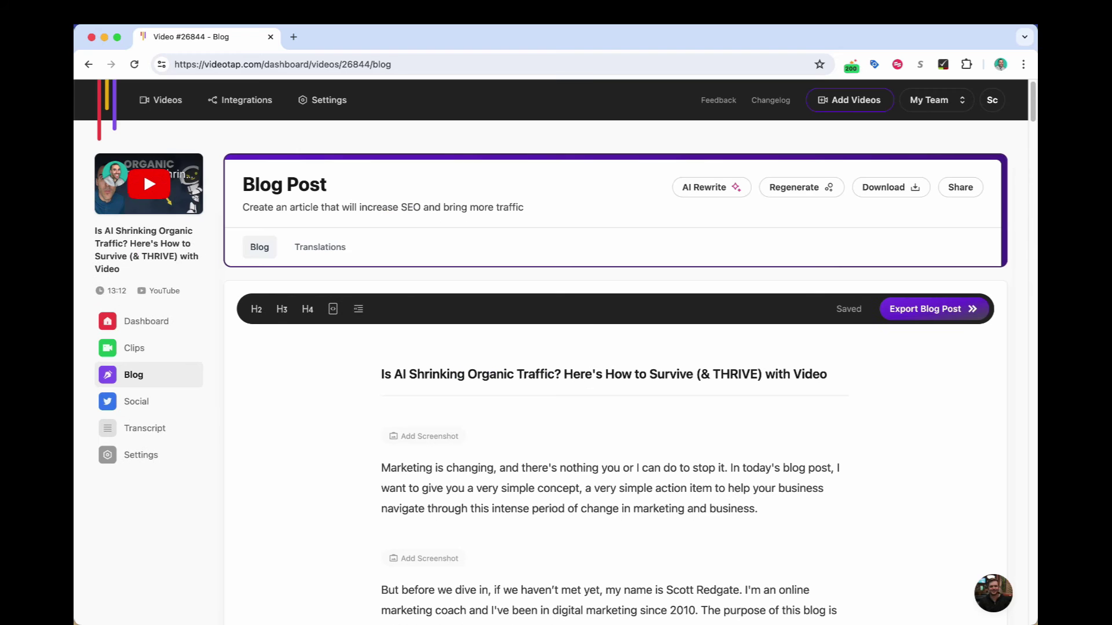
# Step: Select the whole blog prompt in team settings, then go back to the blog post
pyautogui.click(323, 100)
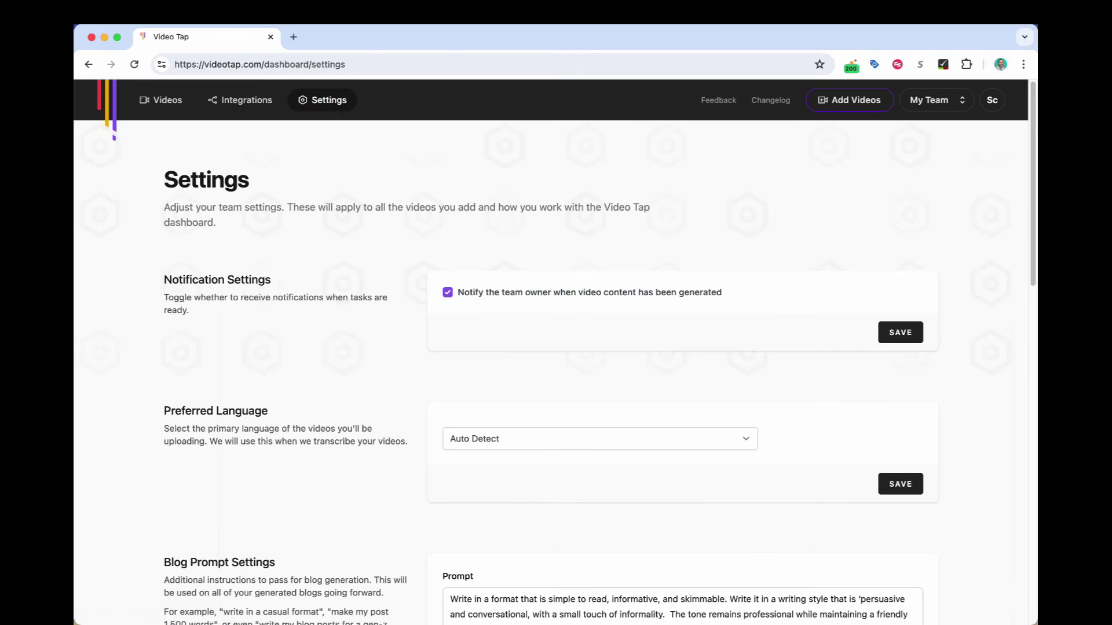
pyautogui.scroll(-3, 556, 348)
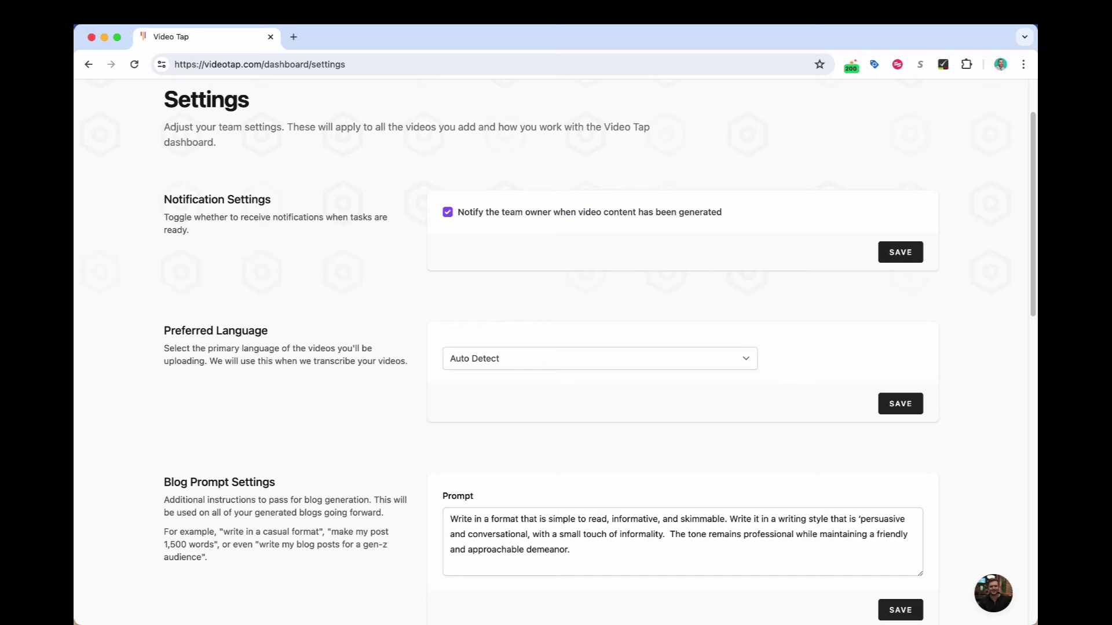
pyautogui.click(608, 556)
pyautogui.doubleClick(547, 550)
pyautogui.press('super+a')
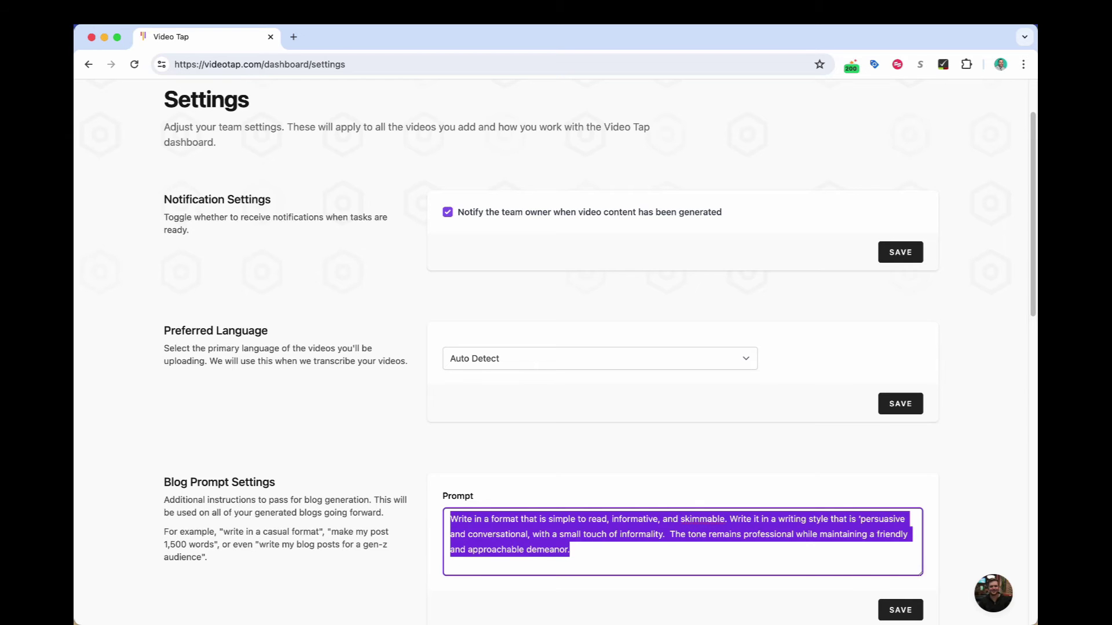
pyautogui.scroll(-1, 682, 522)
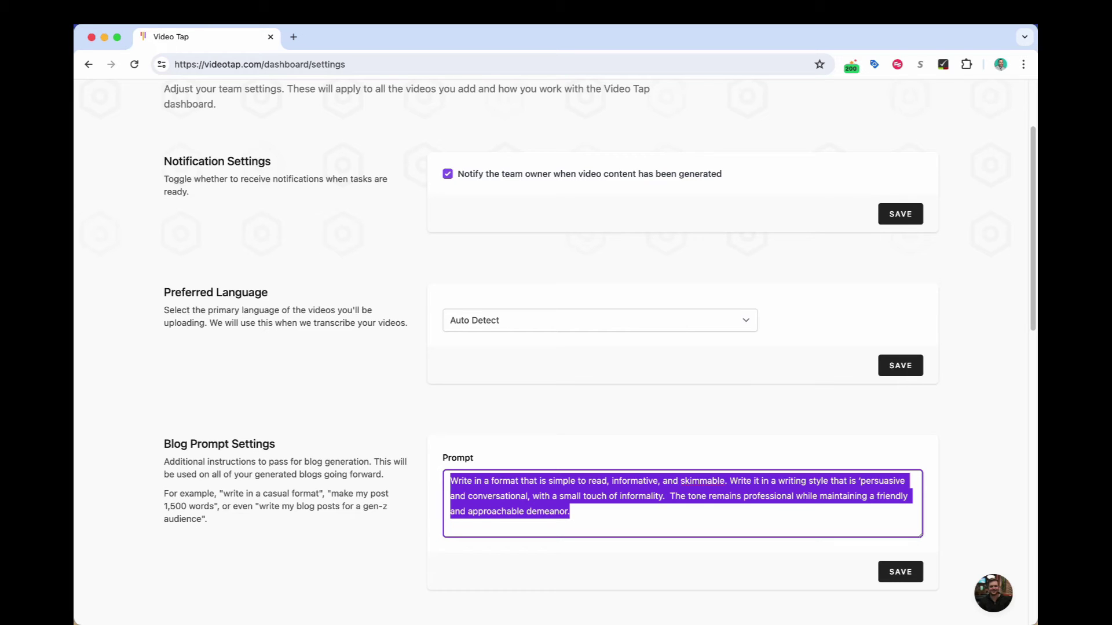
pyautogui.click(88, 64)
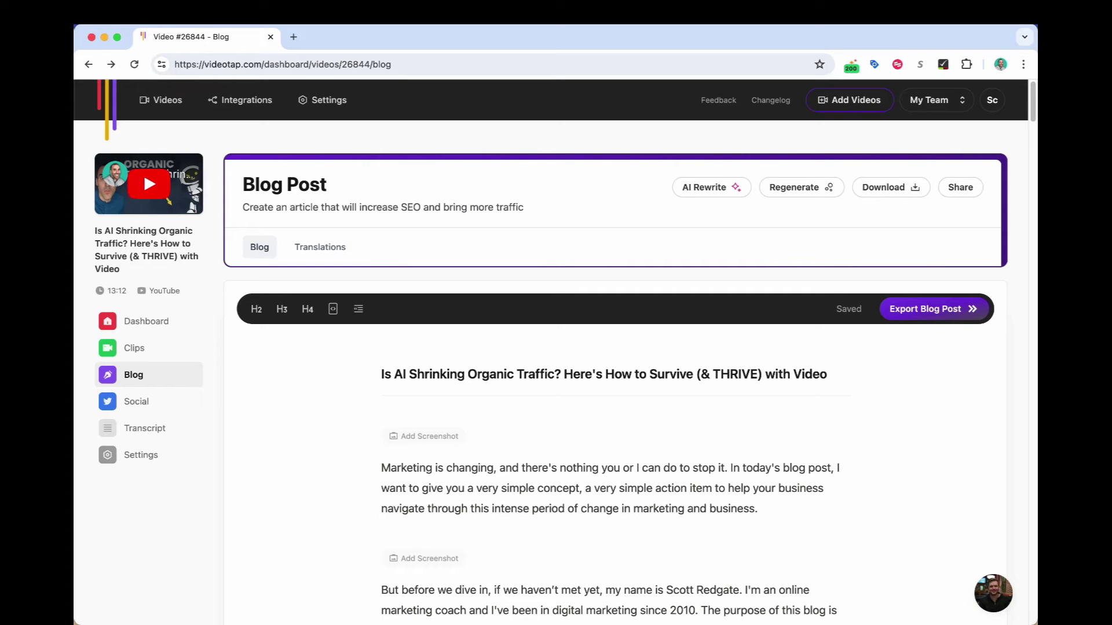
pyautogui.scroll(-2, 608, 391)
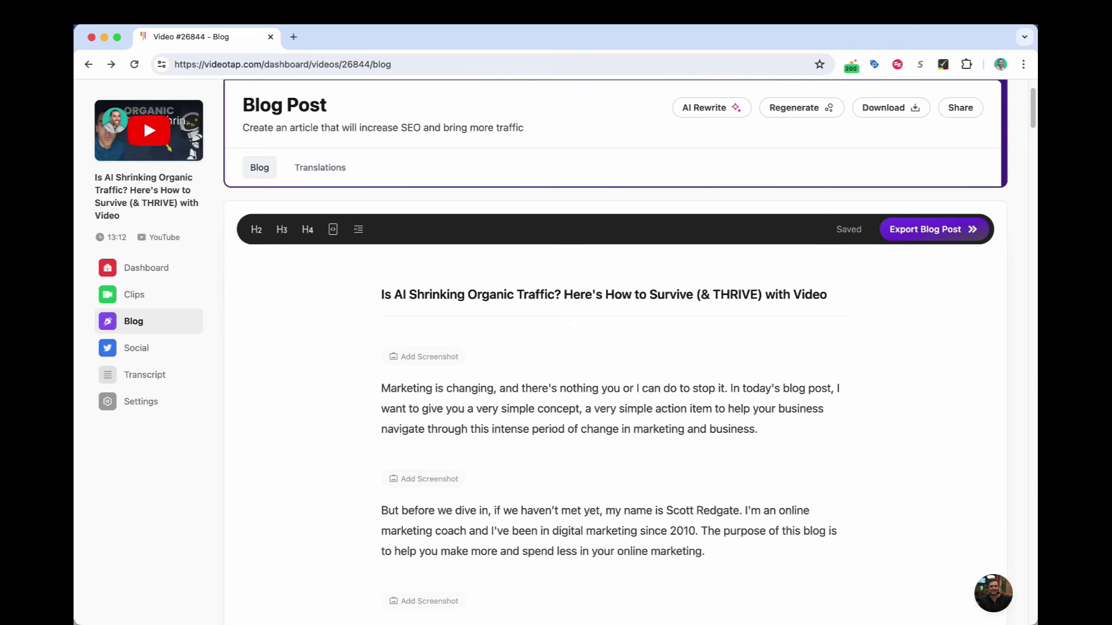
pyautogui.scroll(-3, 608, 391)
pyautogui.scroll(-3, 608, 391)
pyautogui.scroll(-2, 608, 391)
pyautogui.scroll(-3, 607, 391)
pyautogui.scroll(-3, 608, 391)
pyautogui.scroll(-2, 609, 391)
pyautogui.scroll(-3, 608, 391)
pyautogui.scroll(6, 609, 391)
pyautogui.scroll(5, 609, 391)
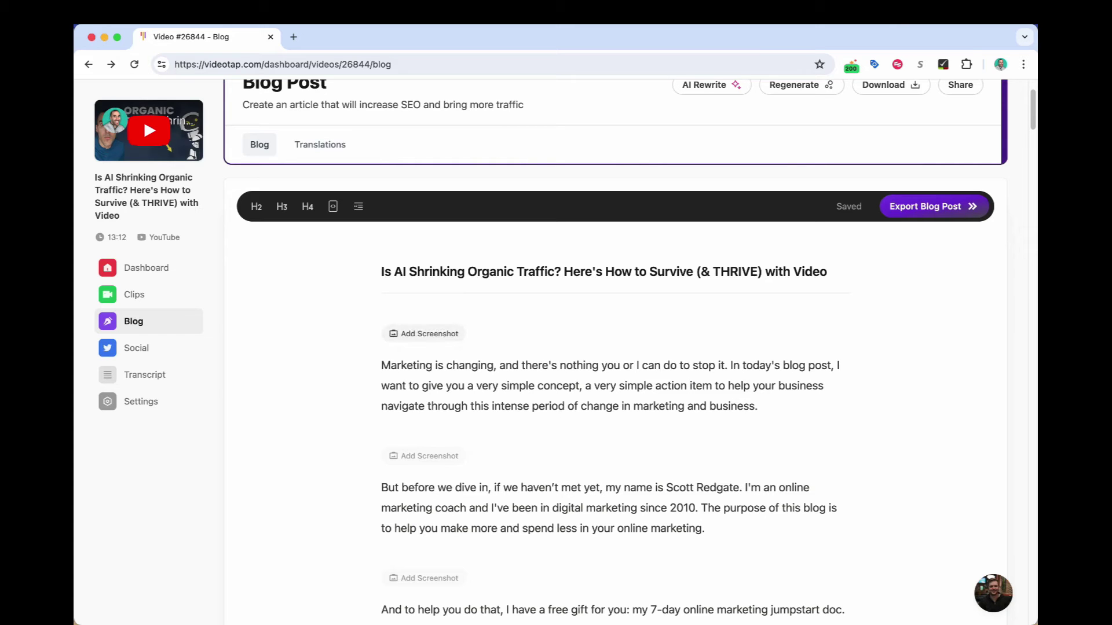
pyautogui.click(428, 333)
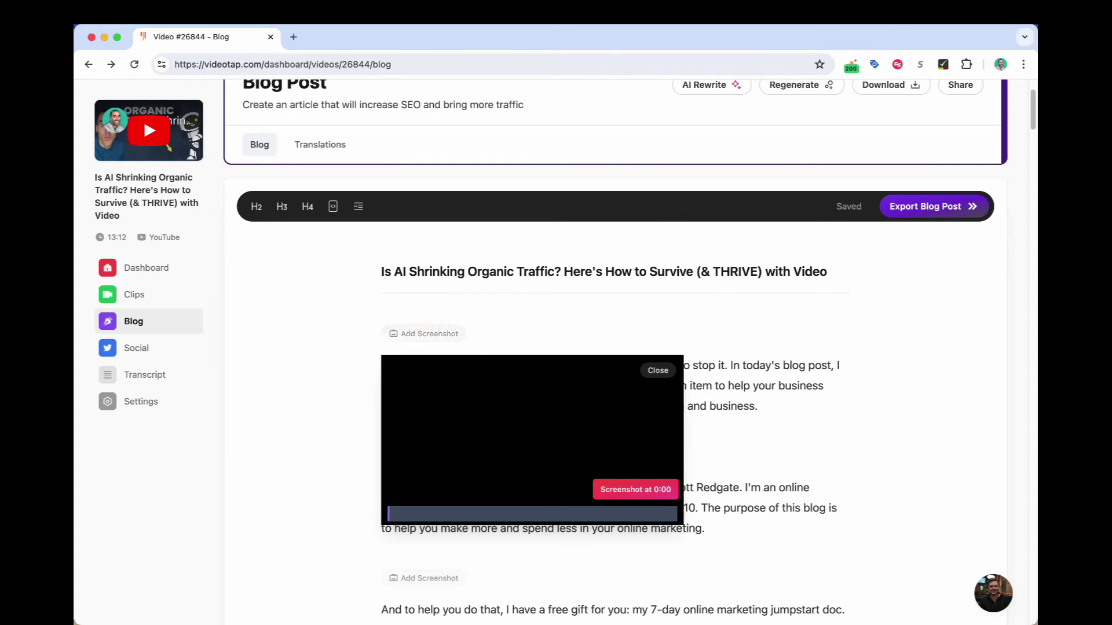
pyautogui.click(397, 516)
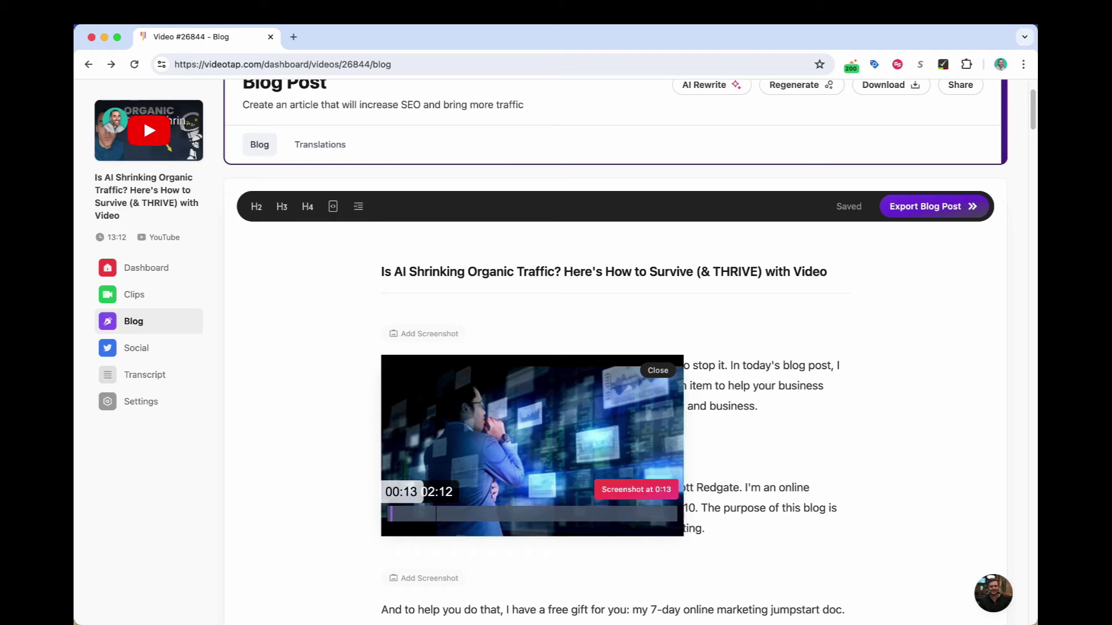
pyautogui.click(435, 517)
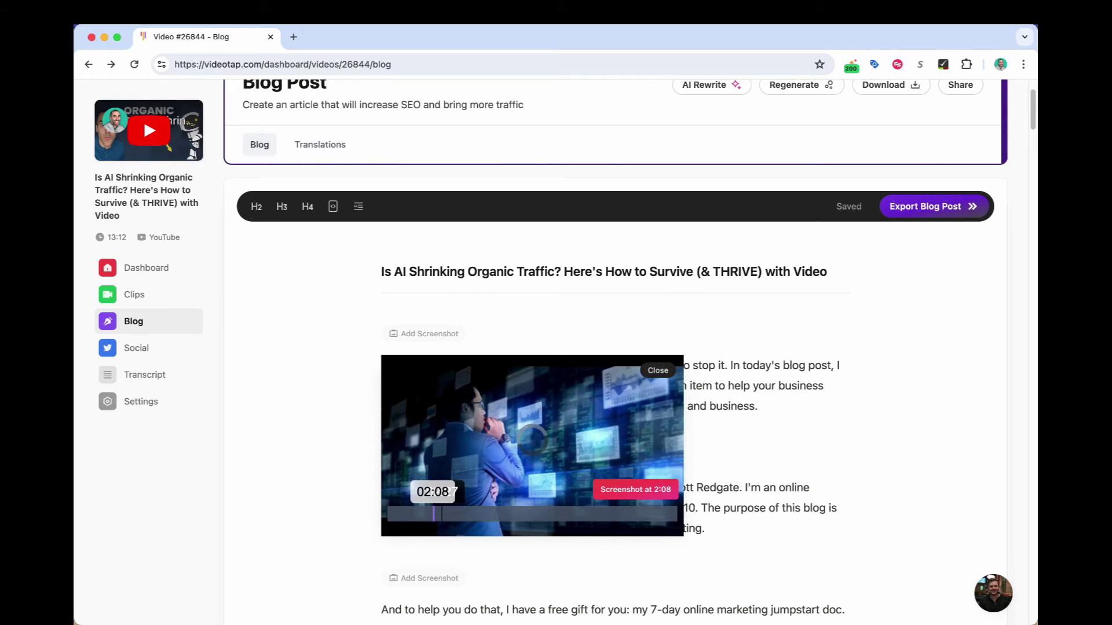
pyautogui.click(467, 517)
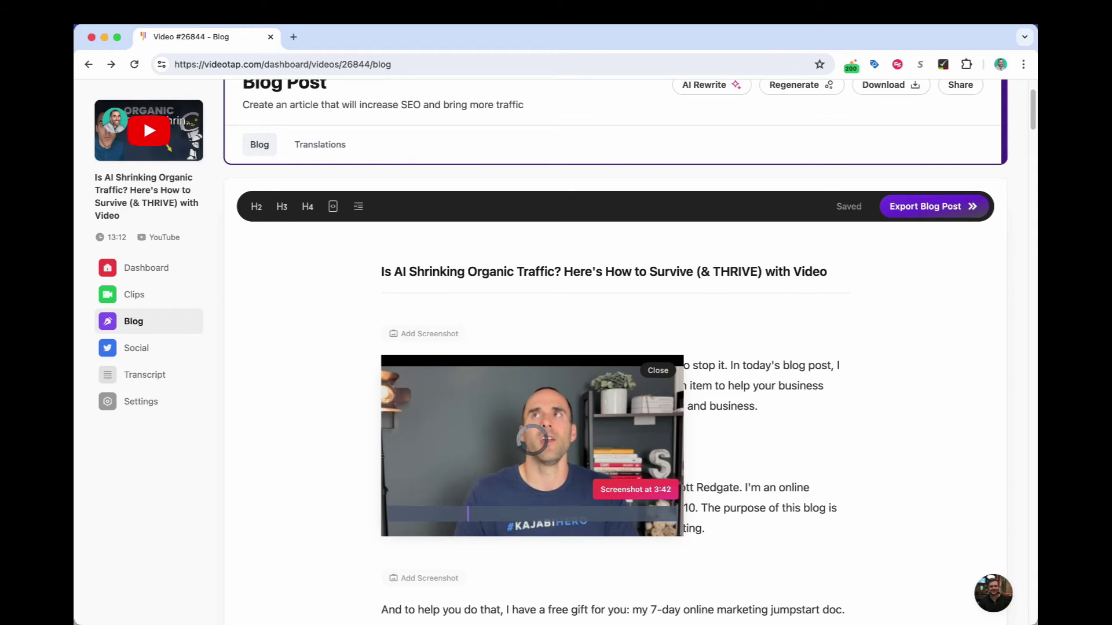
pyautogui.click(527, 517)
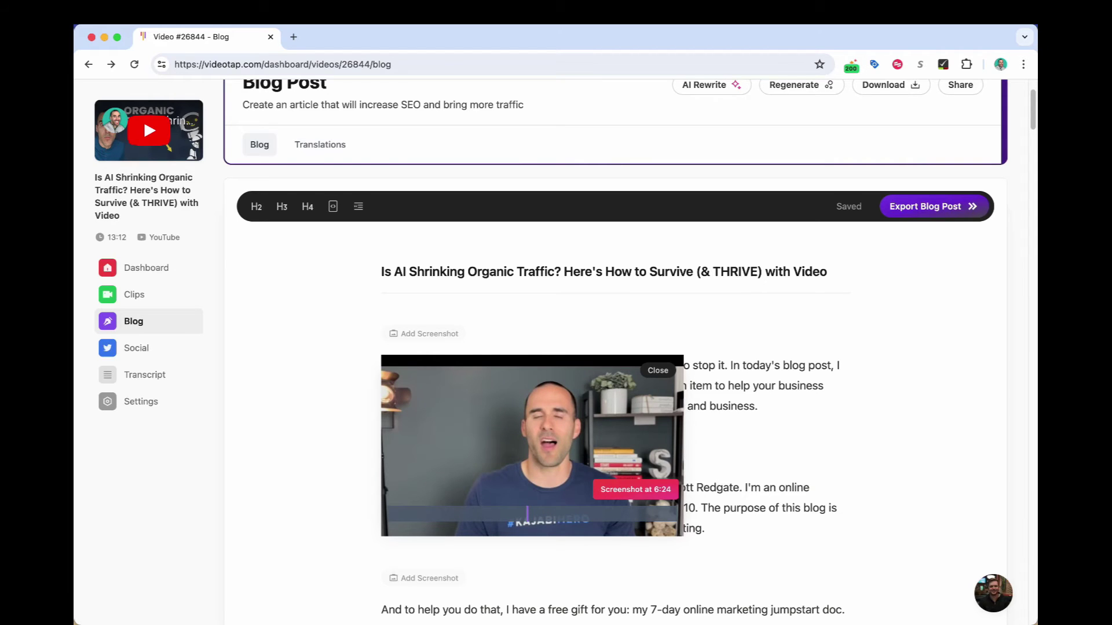
pyautogui.click(658, 371)
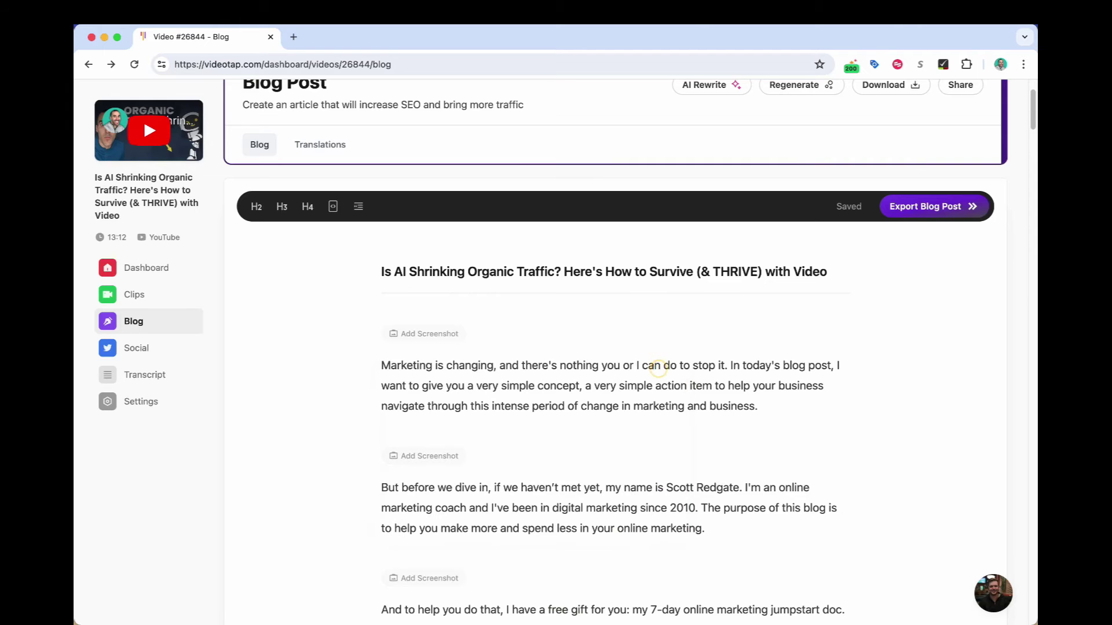
pyautogui.scroll(-4, 658, 371)
pyautogui.scroll(-3, 658, 371)
pyautogui.scroll(-3, 658, 371)
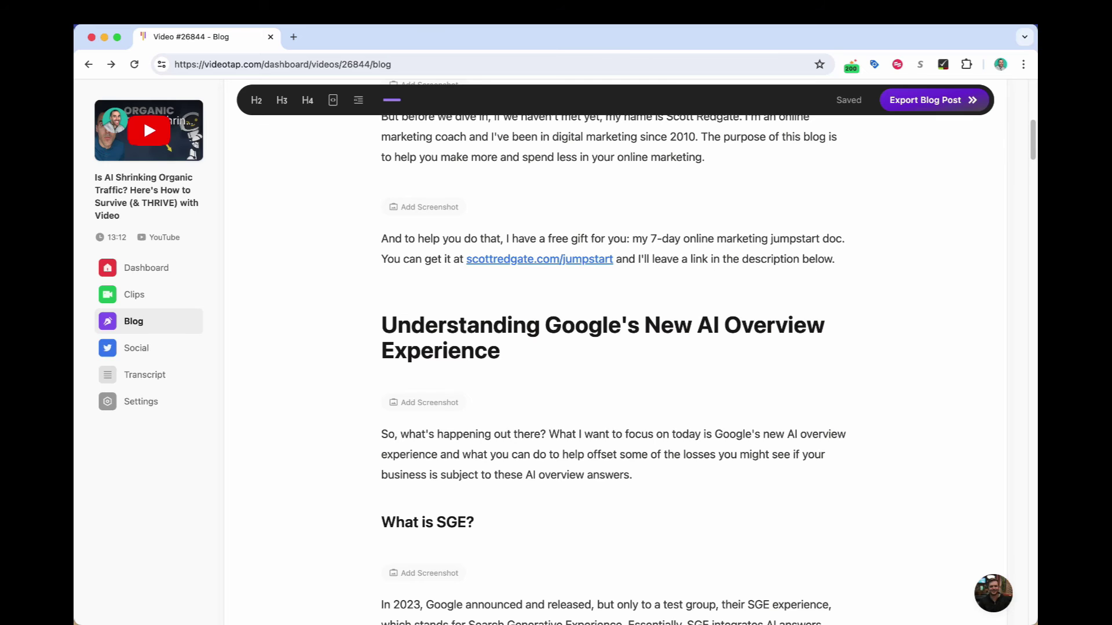
pyautogui.scroll(5, 612, 348)
pyautogui.scroll(2, 612, 347)
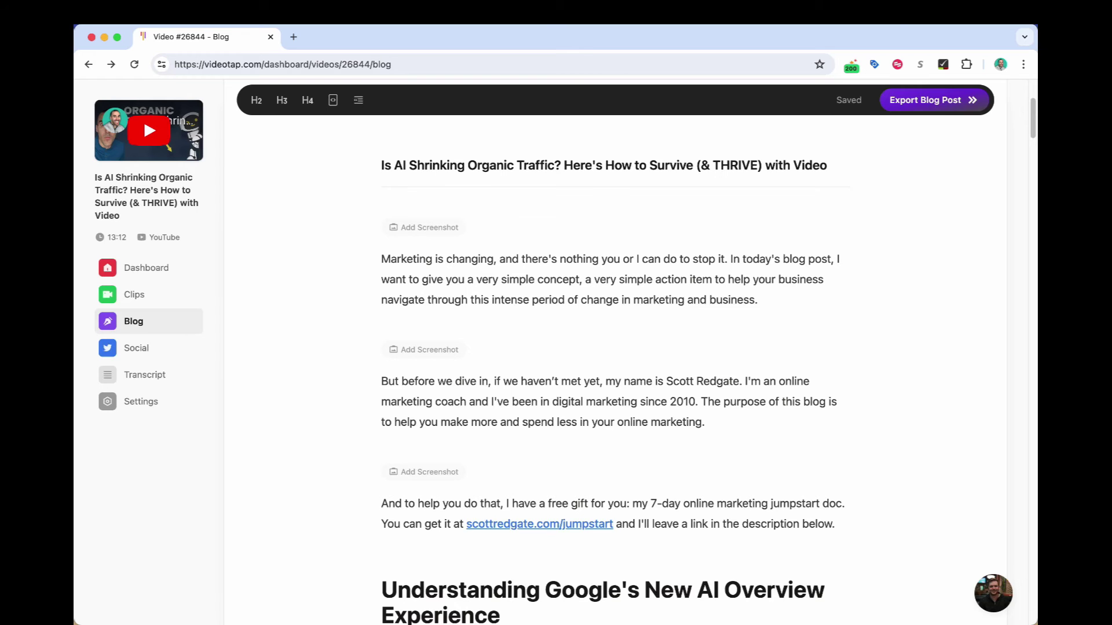
pyautogui.scroll(5, 608, 347)
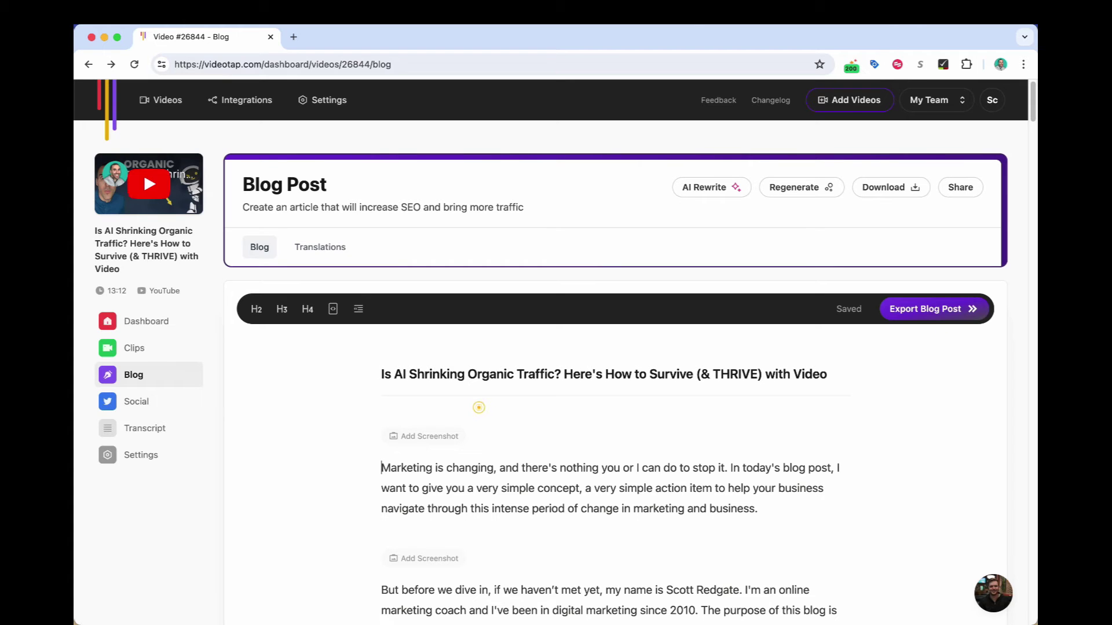
pyautogui.click(479, 407)
pyautogui.click(487, 473)
pyautogui.click(928, 309)
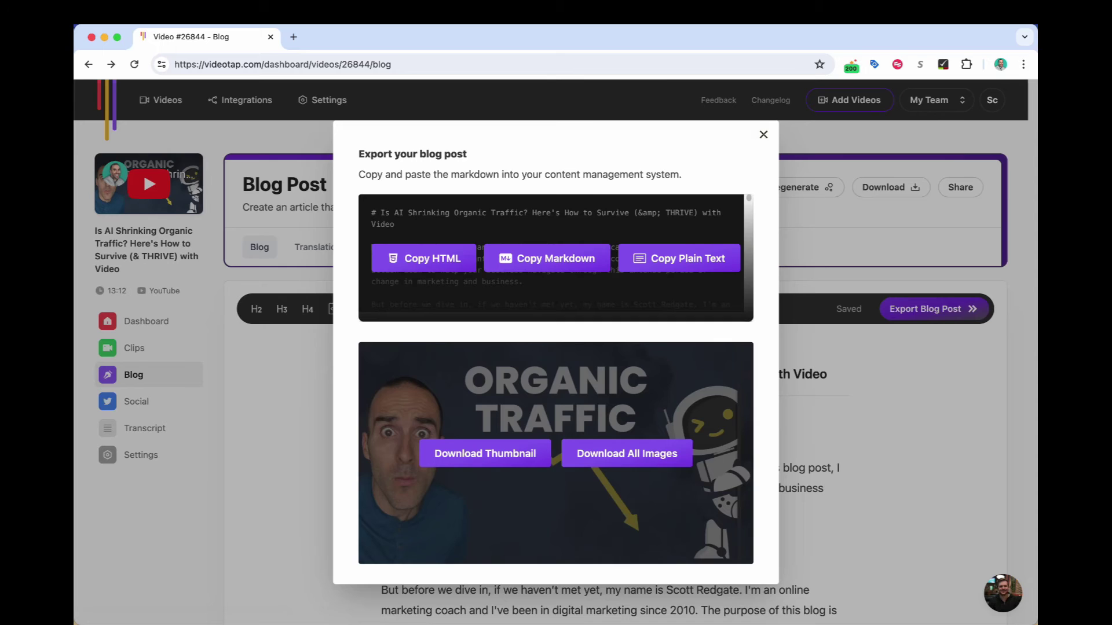
pyautogui.click(764, 136)
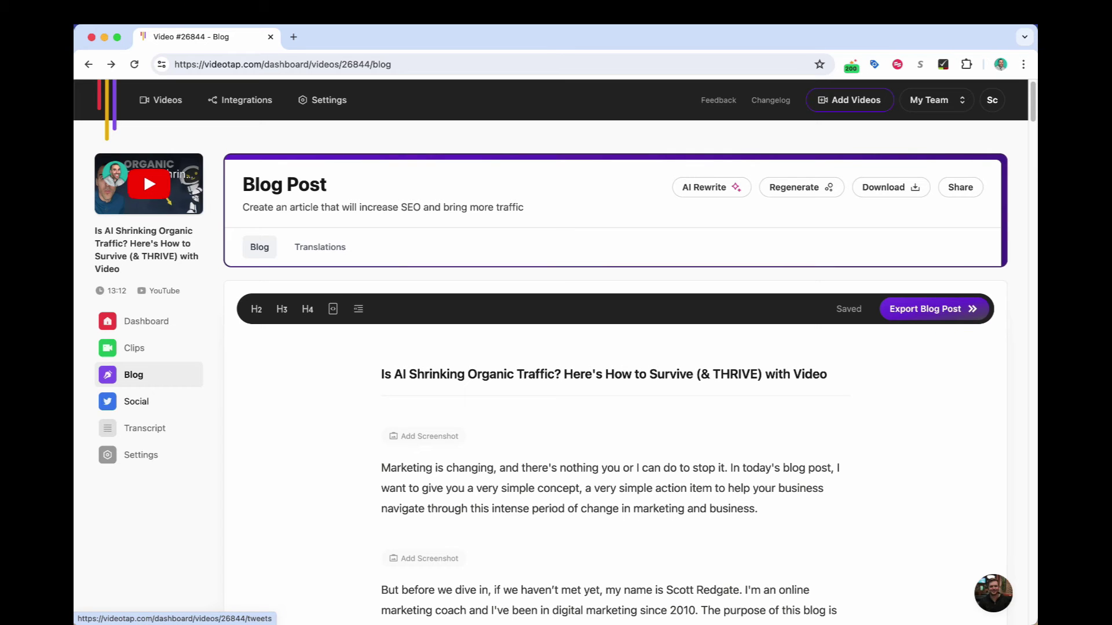
# Step: Switch to the Social section in the left sidebar
pyautogui.click(136, 401)
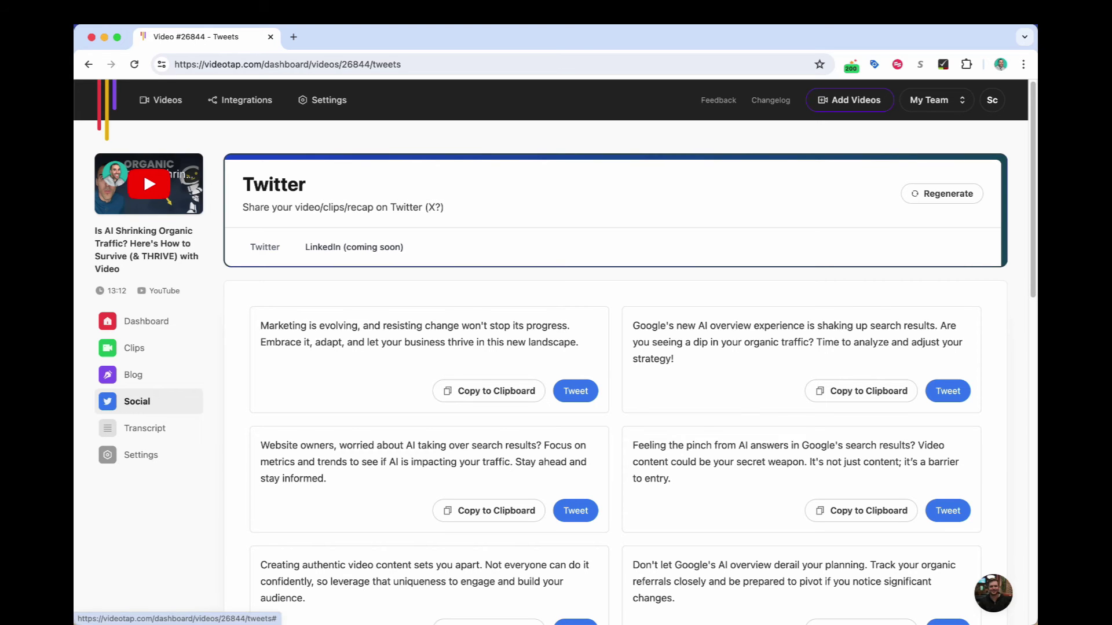
pyautogui.scroll(-10, 607, 391)
pyautogui.scroll(10, 608, 347)
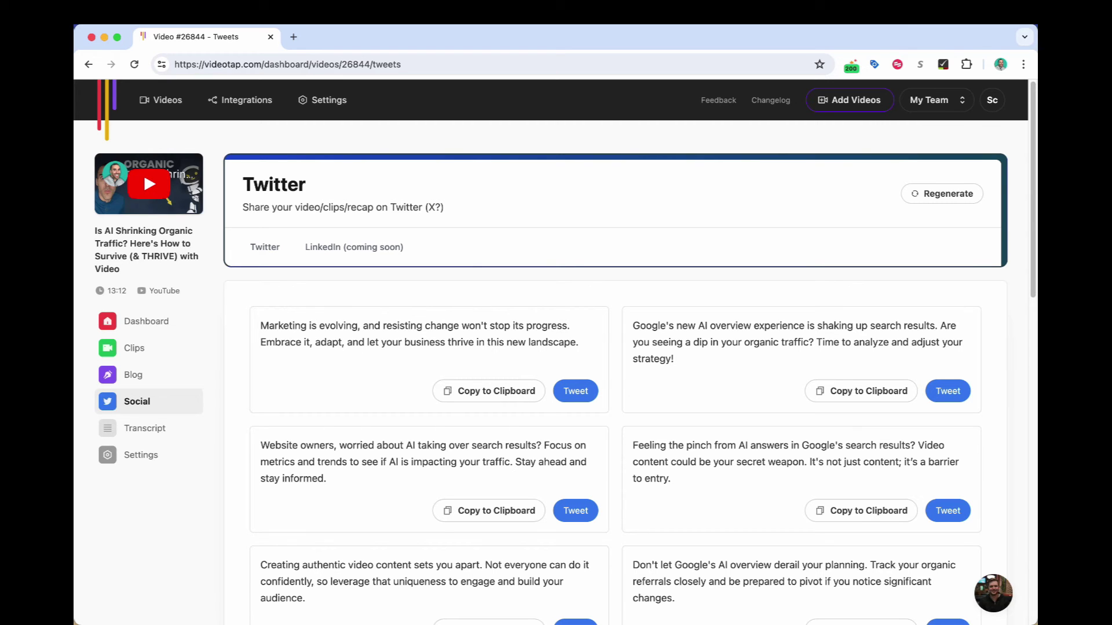
# Step: Copy the video's full transcript from the Transcript page, then return to the Dashboard
pyautogui.click(144, 427)
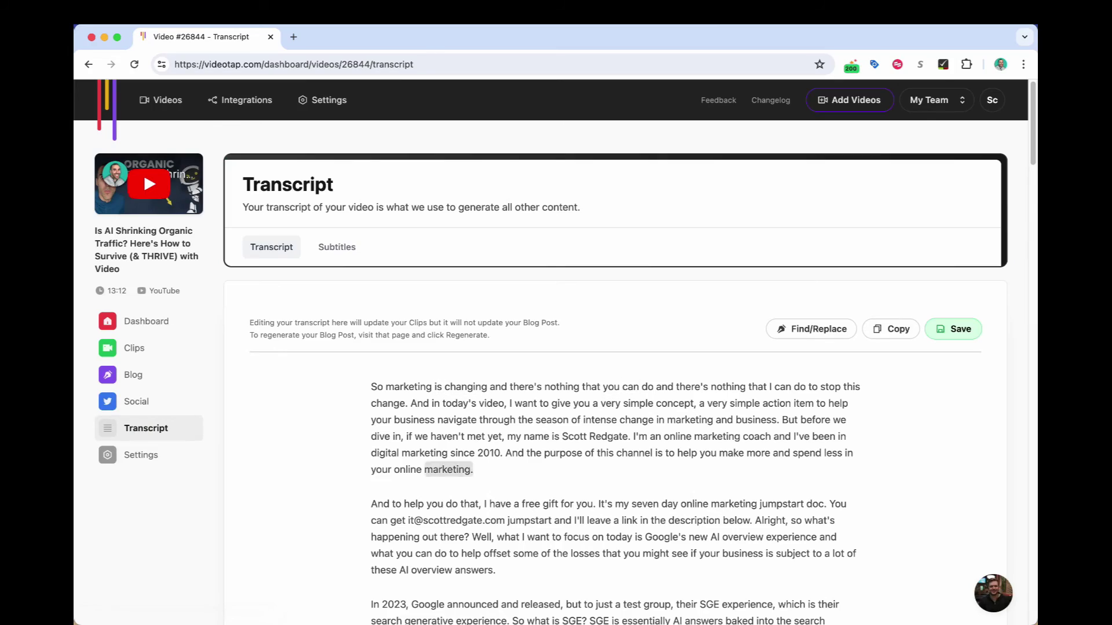
pyautogui.scroll(-10, 608, 434)
pyautogui.scroll(-10, 608, 434)
pyautogui.scroll(-10, 608, 435)
pyautogui.scroll(-10, 608, 435)
pyautogui.scroll(-10, 608, 391)
pyautogui.scroll(-10, 608, 391)
pyautogui.scroll(-10, 608, 391)
pyautogui.scroll(-5, 608, 392)
pyautogui.scroll(10, 609, 391)
pyautogui.scroll(10, 608, 391)
pyautogui.scroll(10, 609, 390)
pyautogui.scroll(8, 608, 390)
pyautogui.scroll(10, 608, 392)
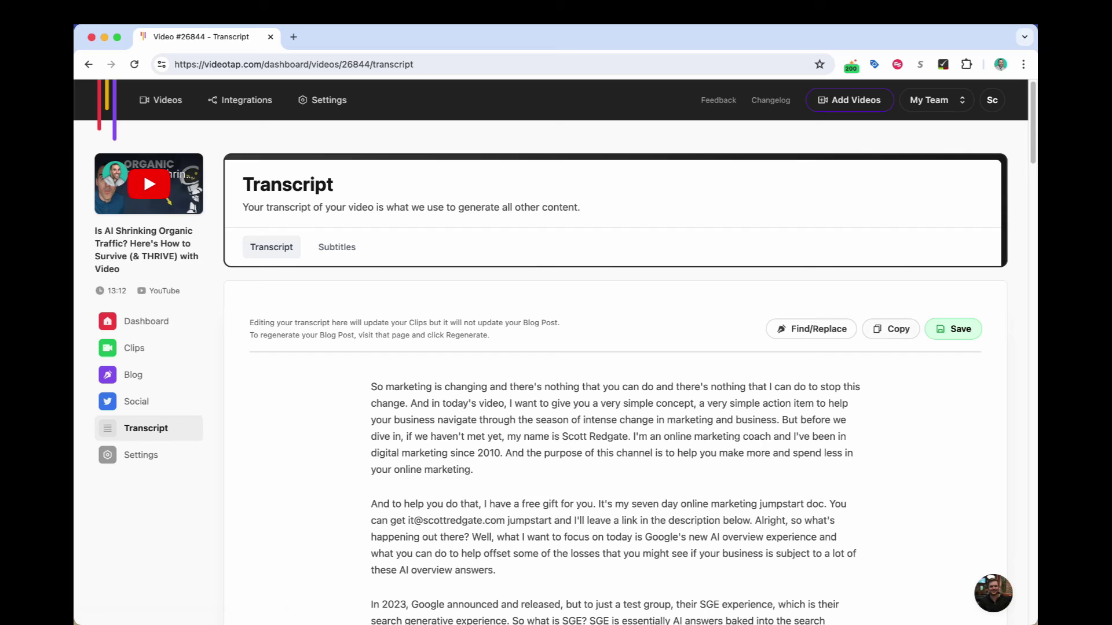
pyautogui.click(895, 329)
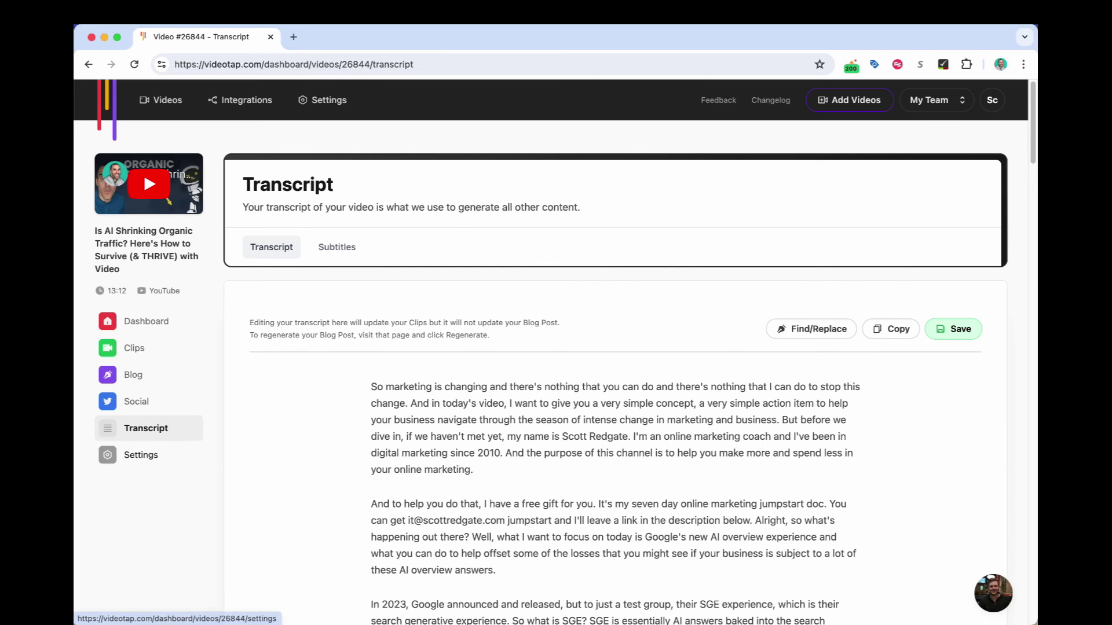
pyautogui.click(146, 321)
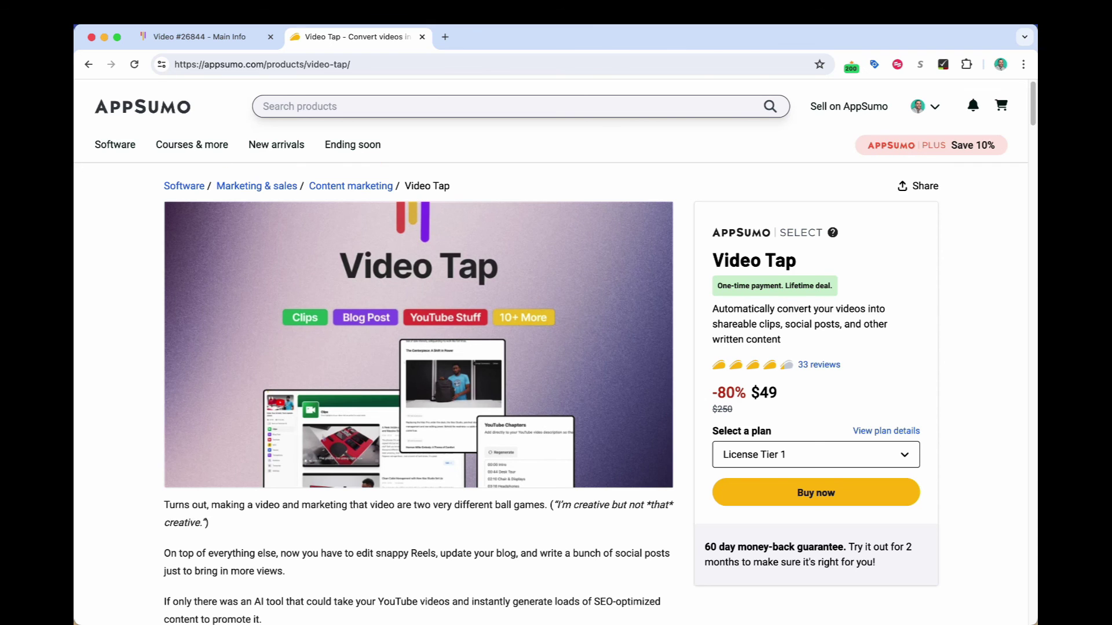
pyautogui.click(815, 454)
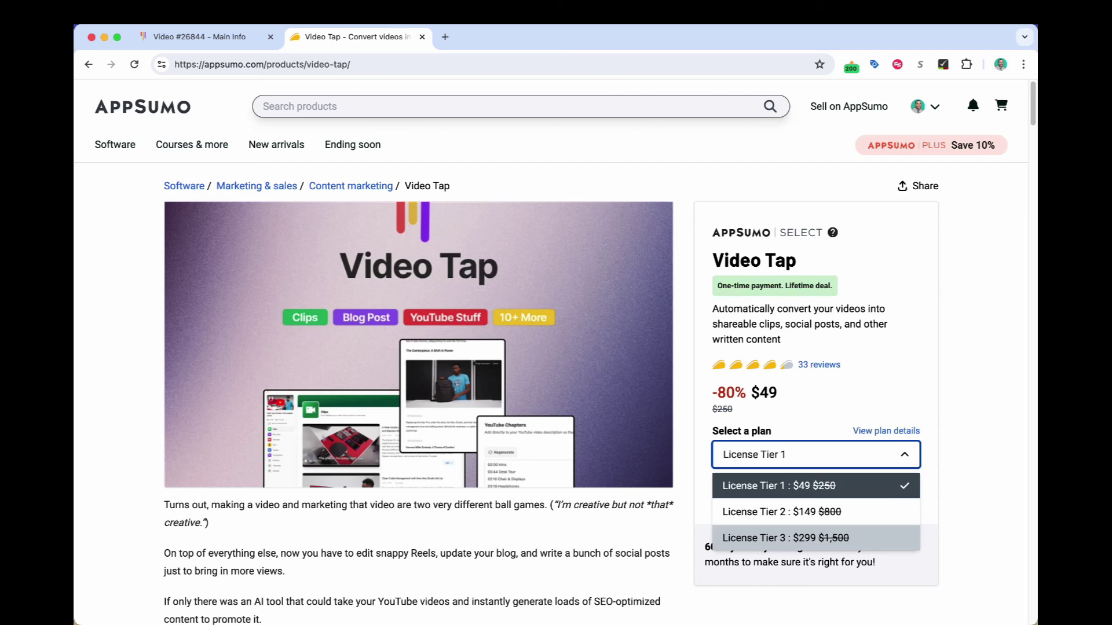
pyautogui.press('Escape')
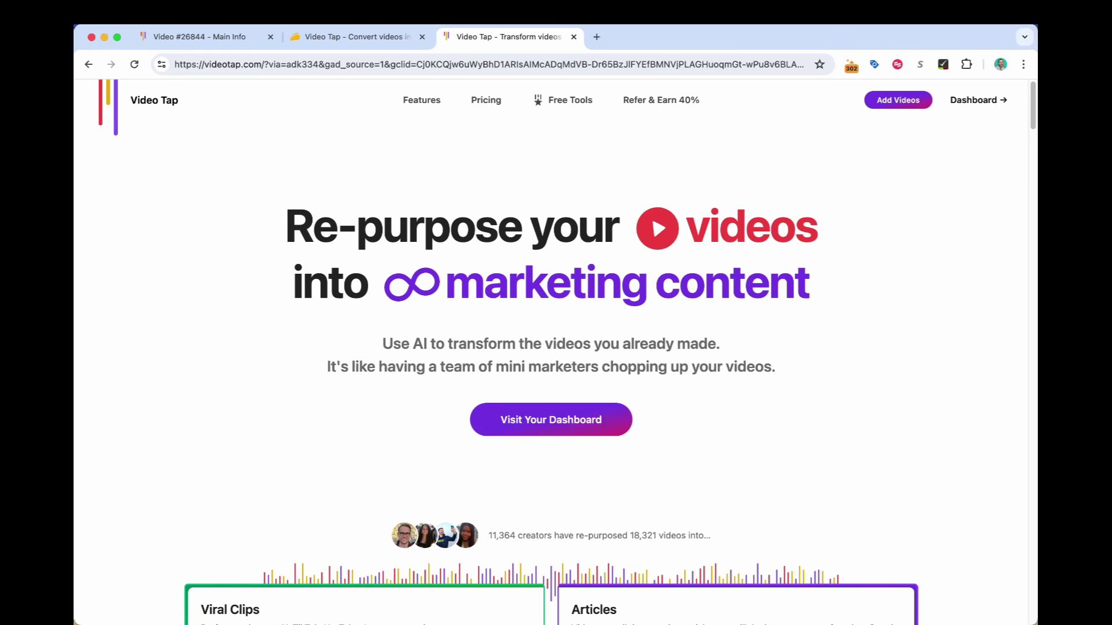
# Step: Show Video Tap's pricing: Creator $25, Crew $80 and Studio $150 per month
pyautogui.click(486, 100)
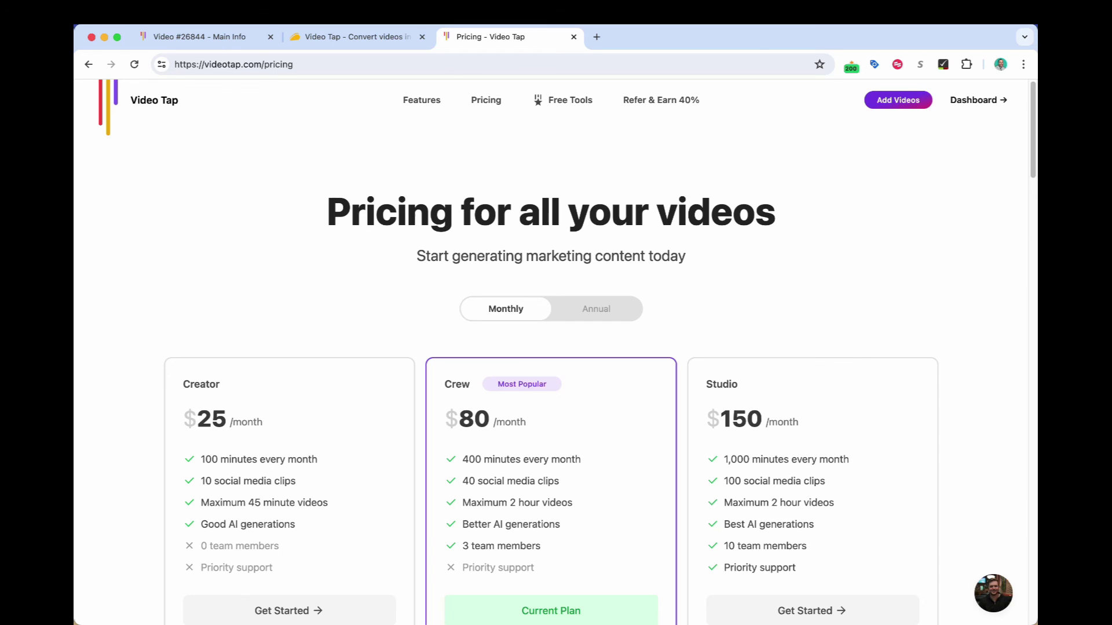
pyautogui.scroll(-2, 555, 390)
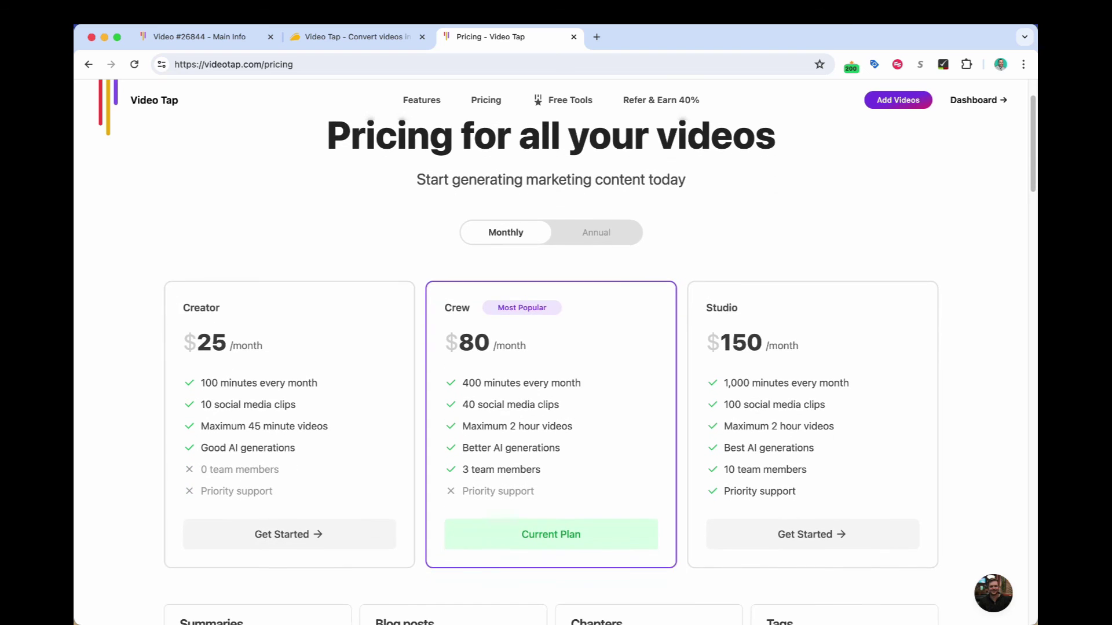
pyautogui.scroll(-2, 556, 390)
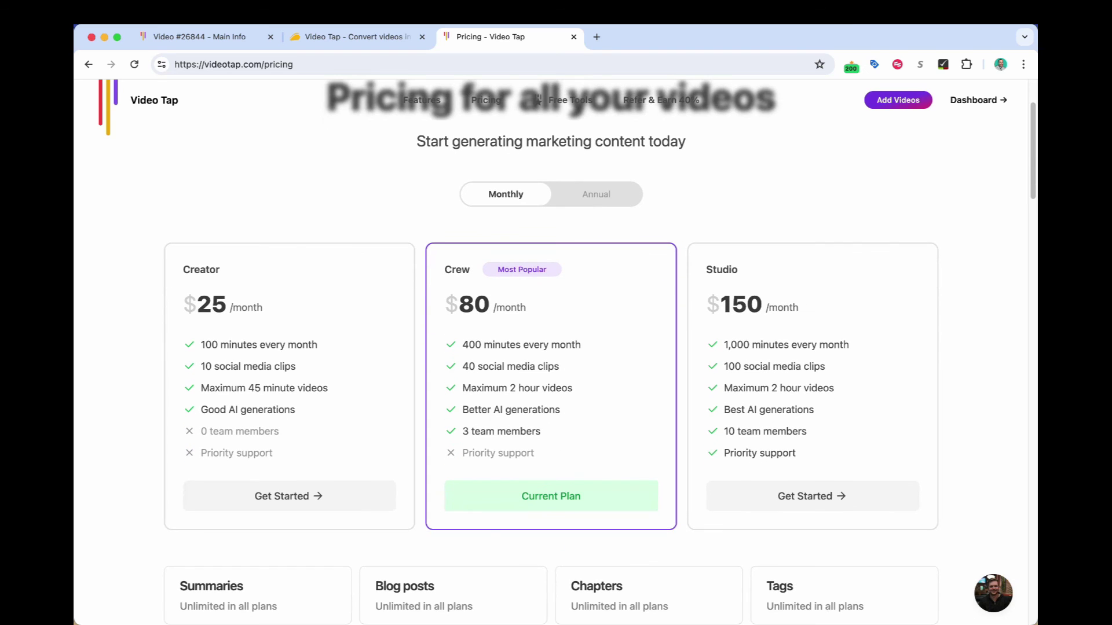